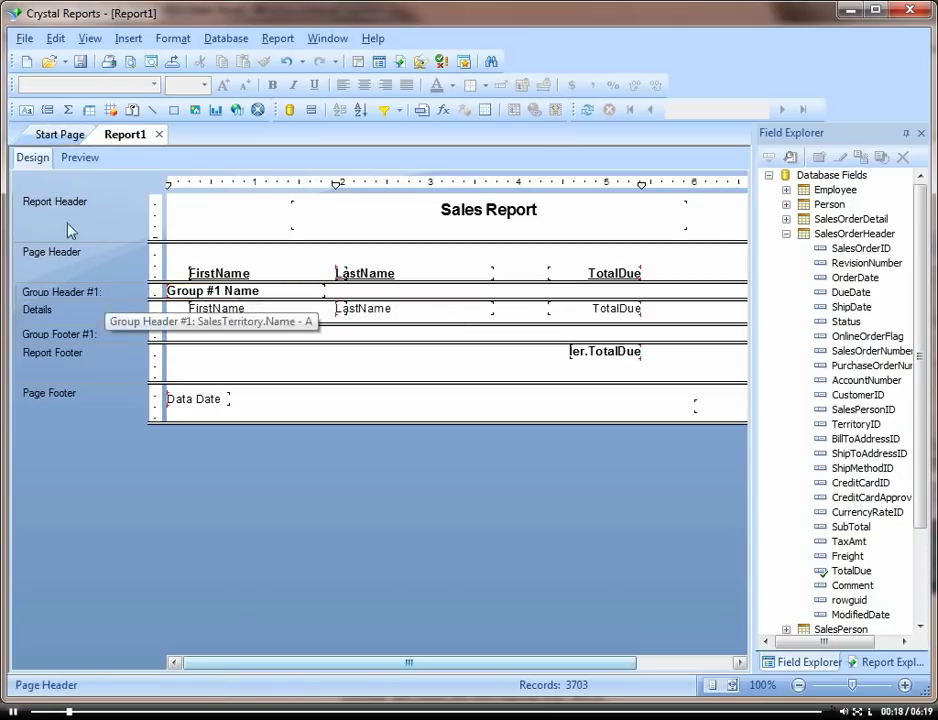
# Step: Start inserting a group, browse the group-by fields, then cancel without adding one
pyautogui.click(47, 110)
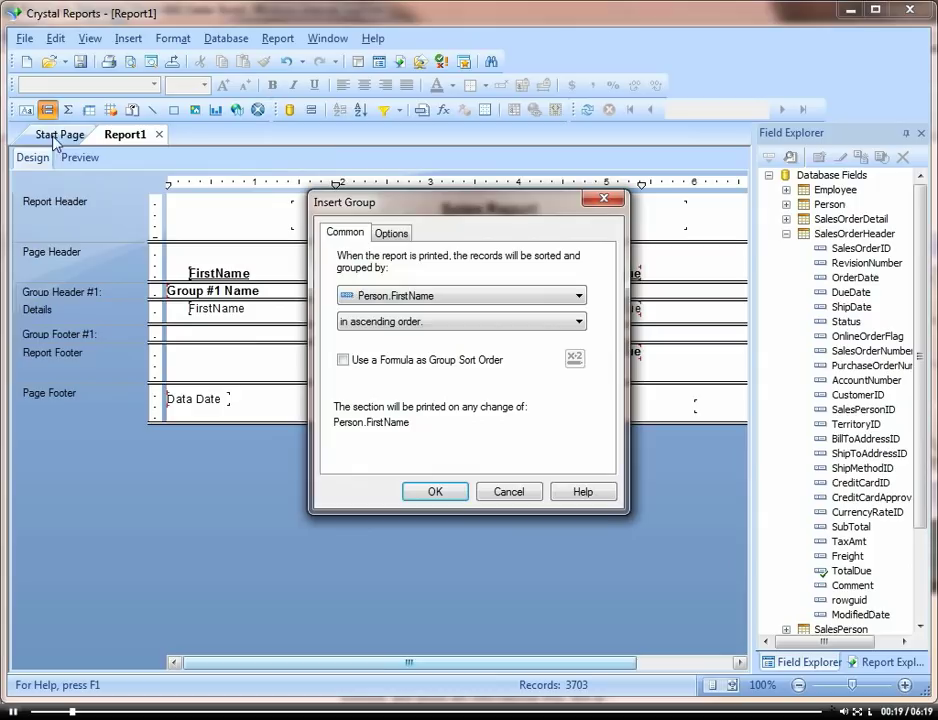
pyautogui.click(369, 300)
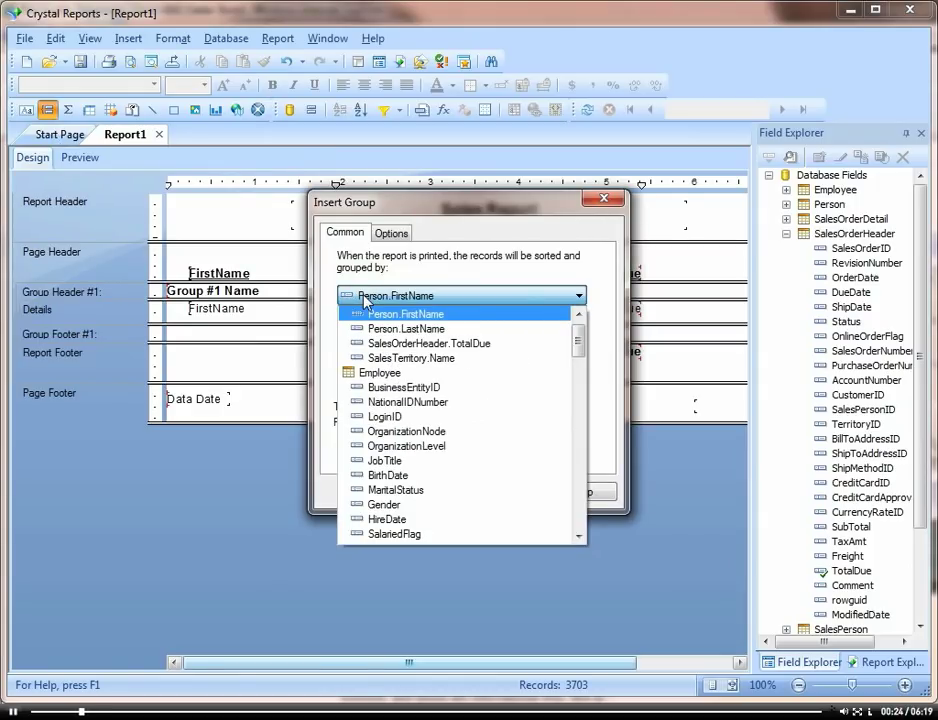
pyautogui.click(590, 465)
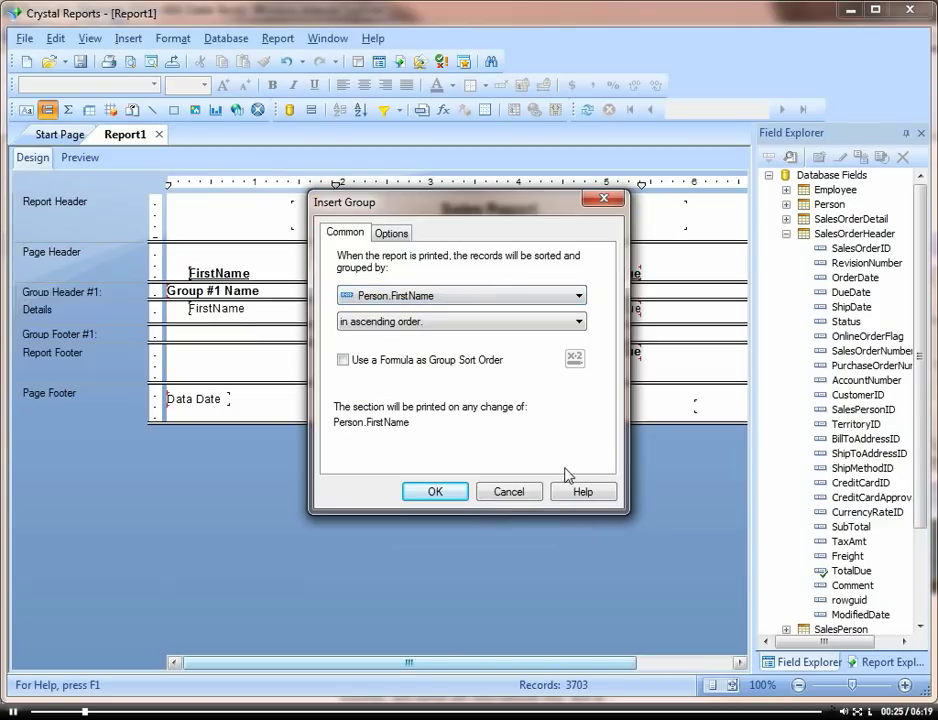
pyautogui.click(511, 489)
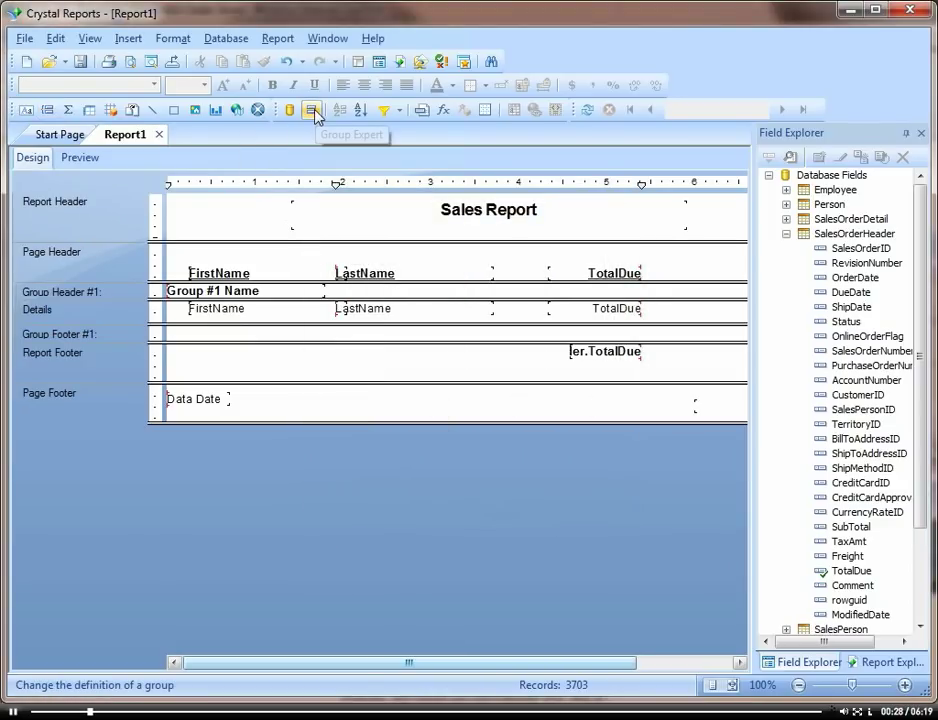
# Step: In Group Expert, add Person.LastName as a subgroup beneath SalesTerritory.Name
pyautogui.click(312, 111)
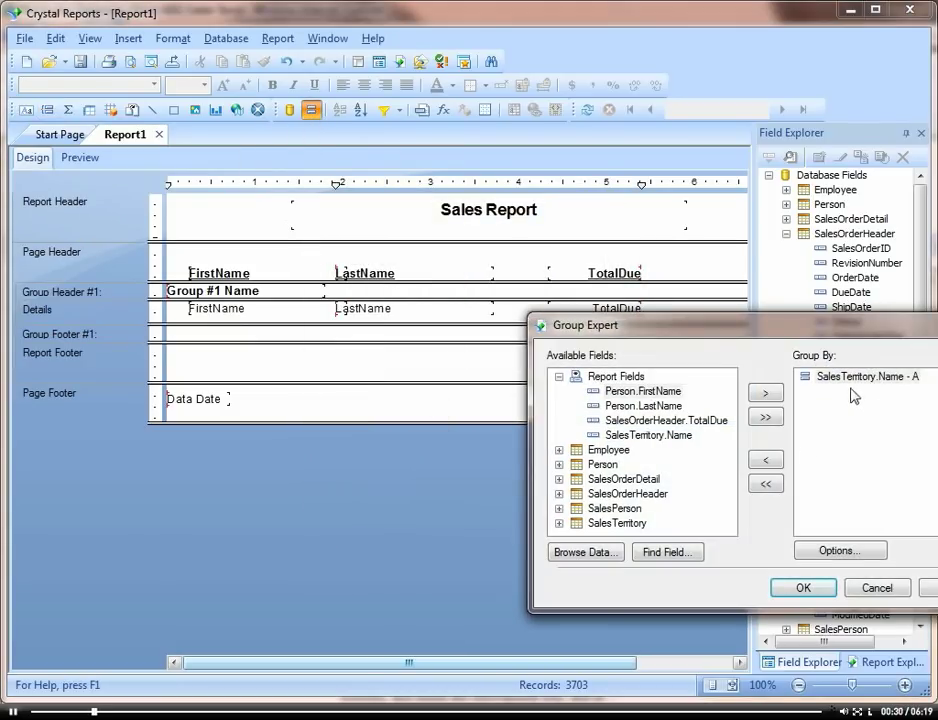
pyautogui.click(853, 378)
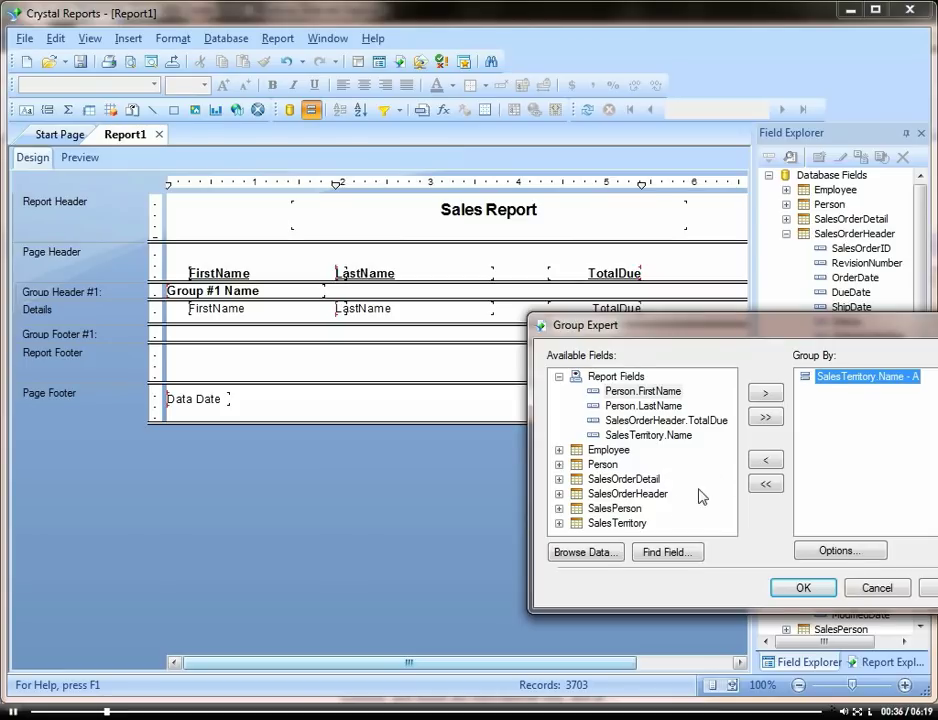
pyautogui.click(559, 508)
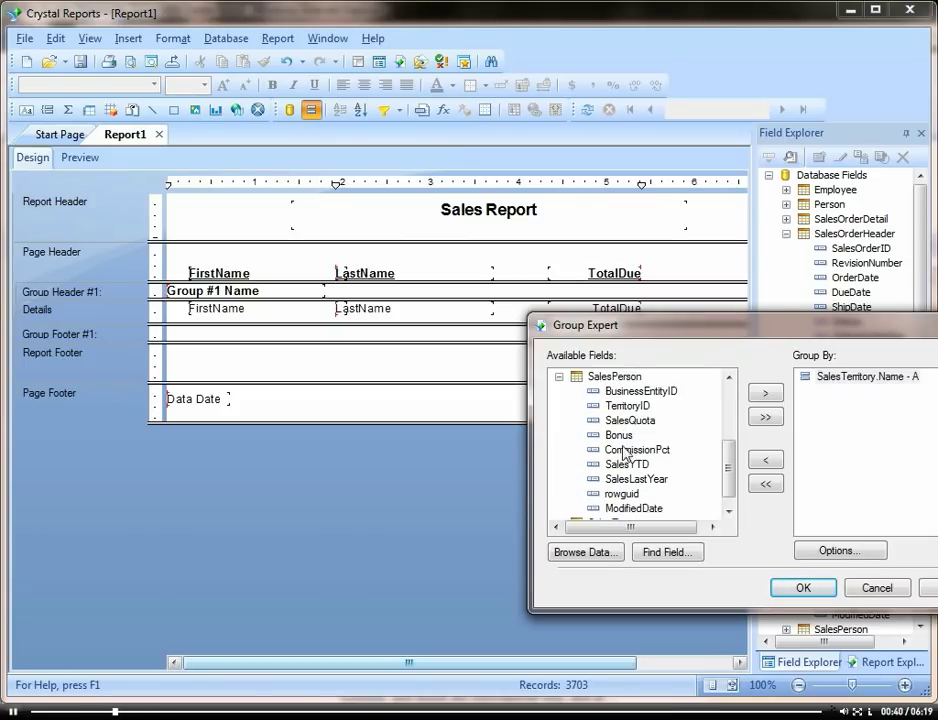
pyautogui.moveTo(731, 450); pyautogui.dragTo(728, 444)
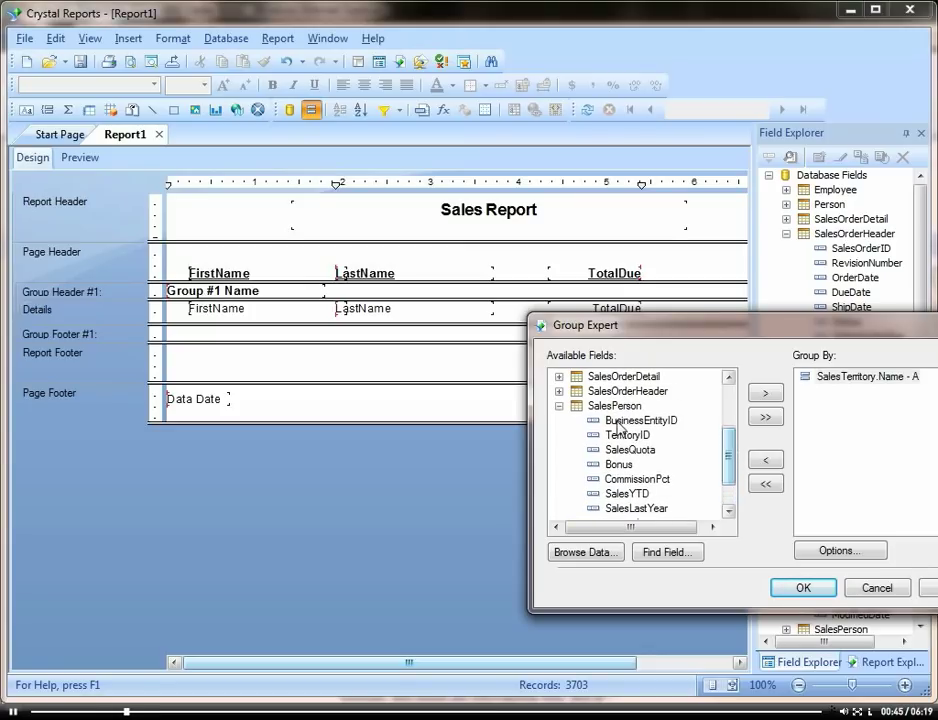
pyautogui.click(558, 413)
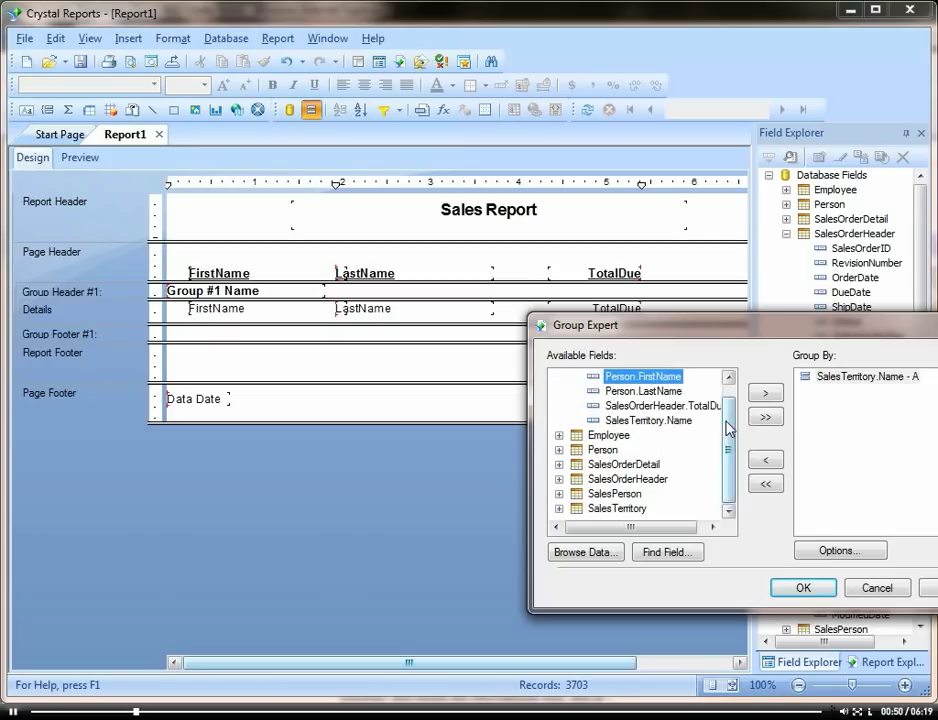
pyautogui.moveTo(729, 427); pyautogui.dragTo(731, 358)
pyautogui.click(683, 406)
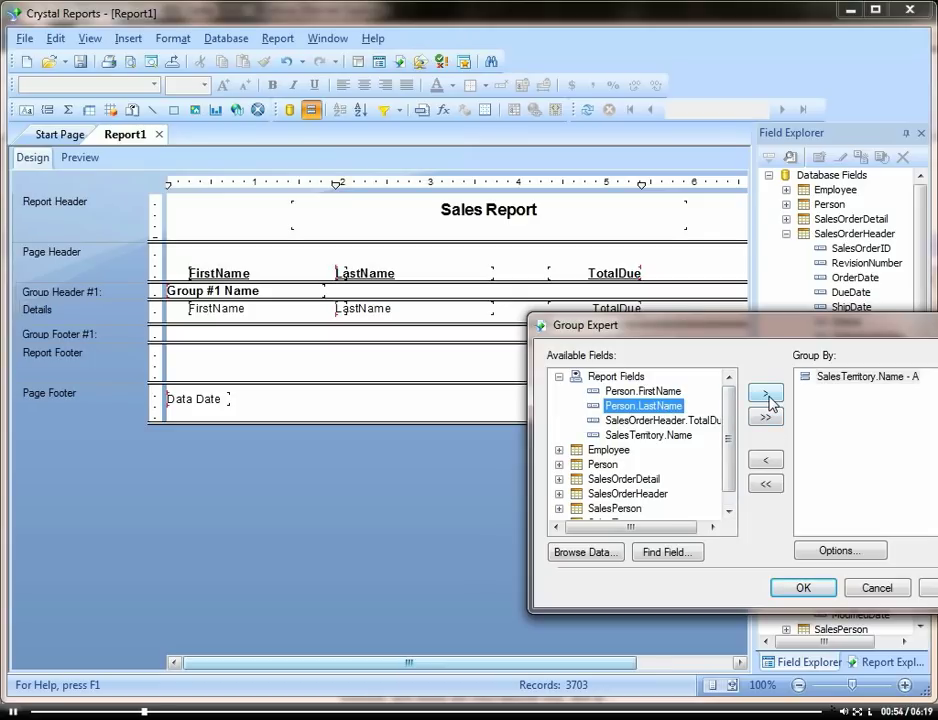
pyautogui.click(769, 399)
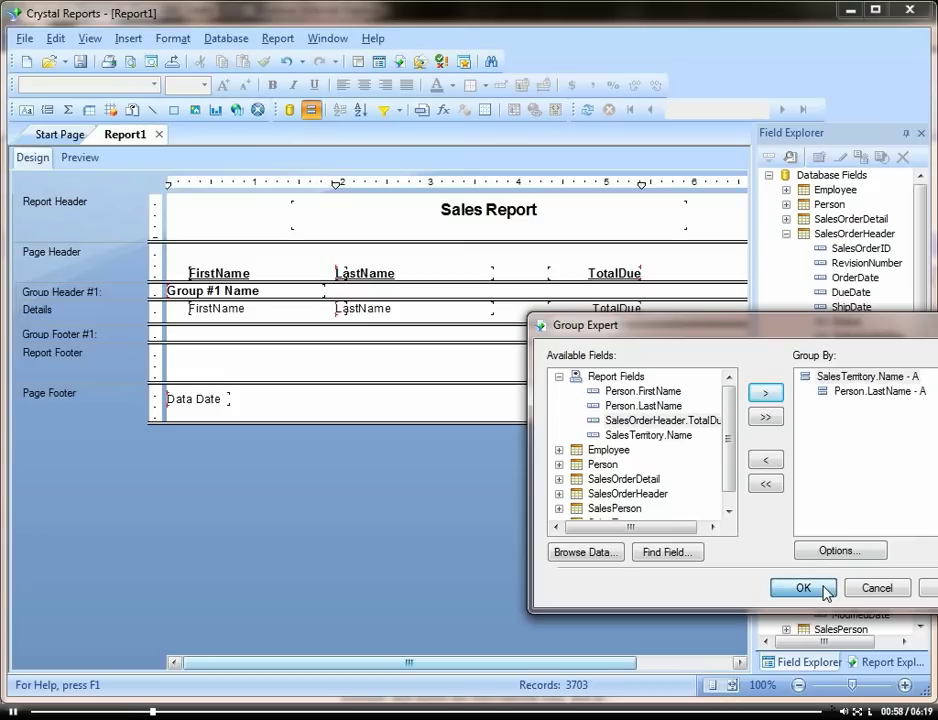
pyautogui.click(825, 590)
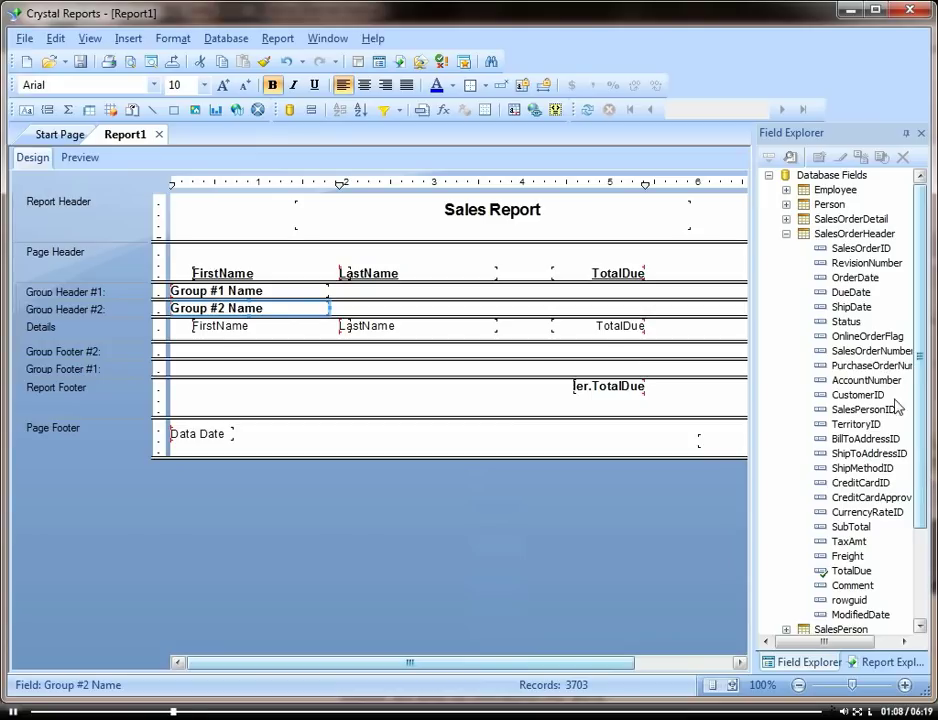
# Step: Drag Person.FirstName into Group Header #2 beside Group #2 Name and make it bold
pyautogui.click(786, 205)
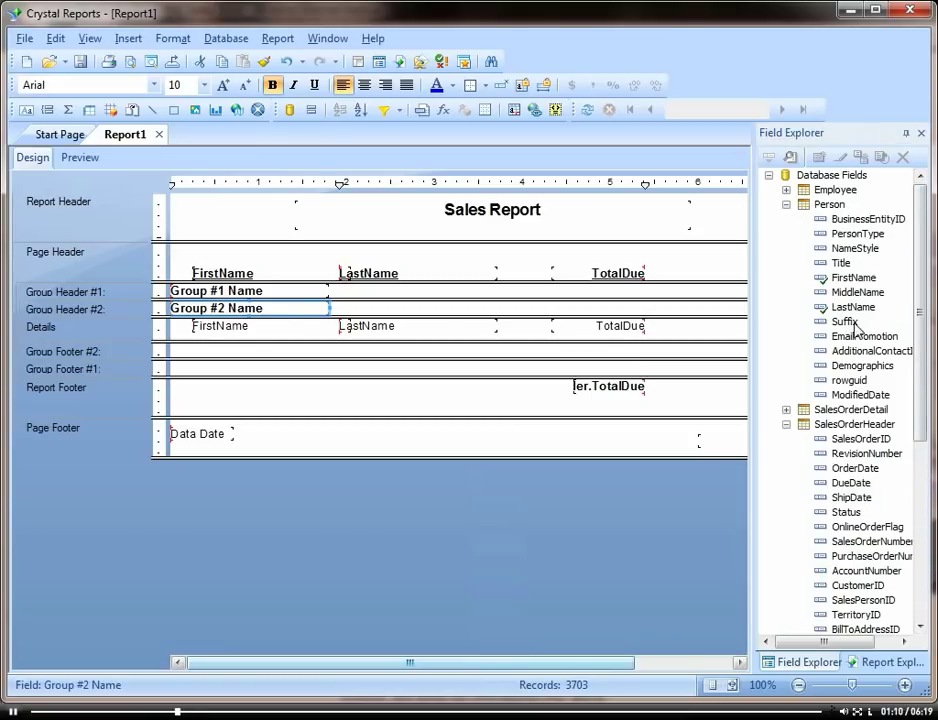
pyautogui.moveTo(853, 277); pyautogui.dragTo(327, 308)
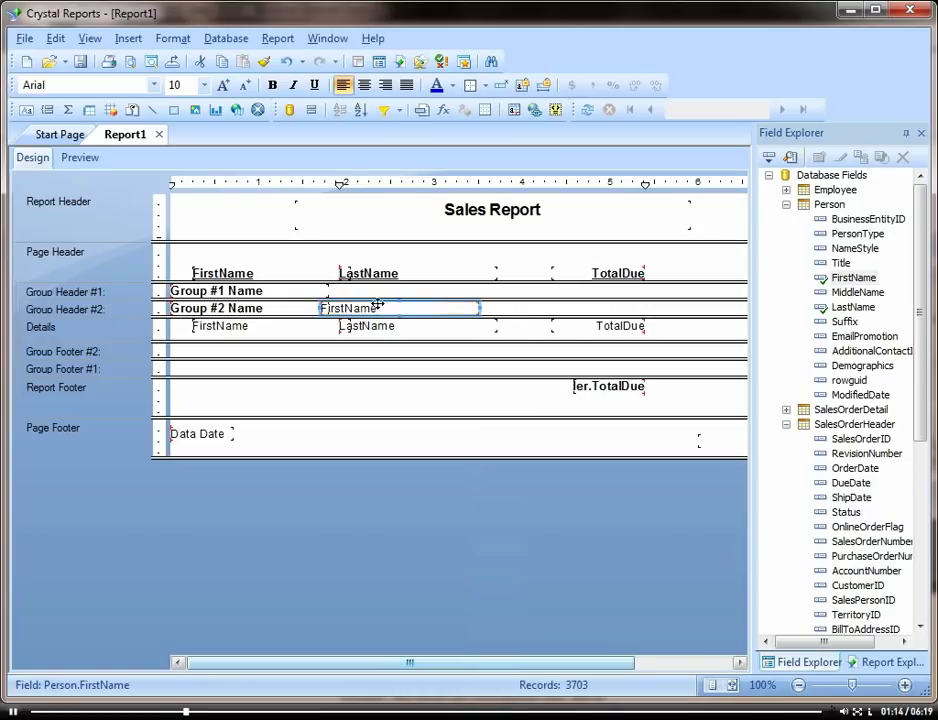
pyautogui.click(272, 85)
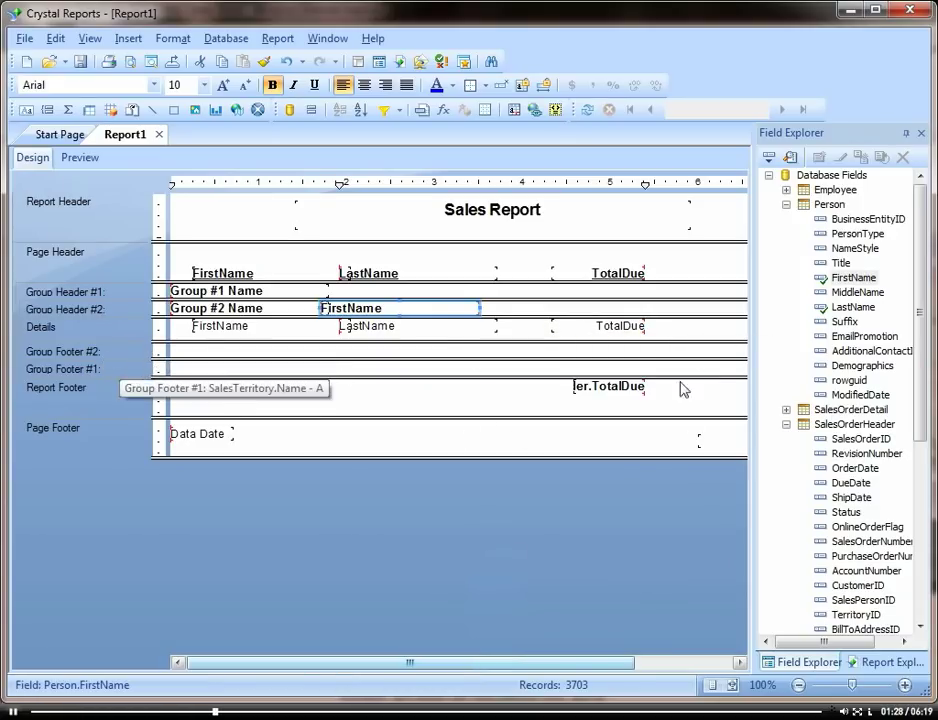
# Step: Insert a Sum of TotalDue into the SalesTerritory.Name group footer
pyautogui.rightClick(607, 334)
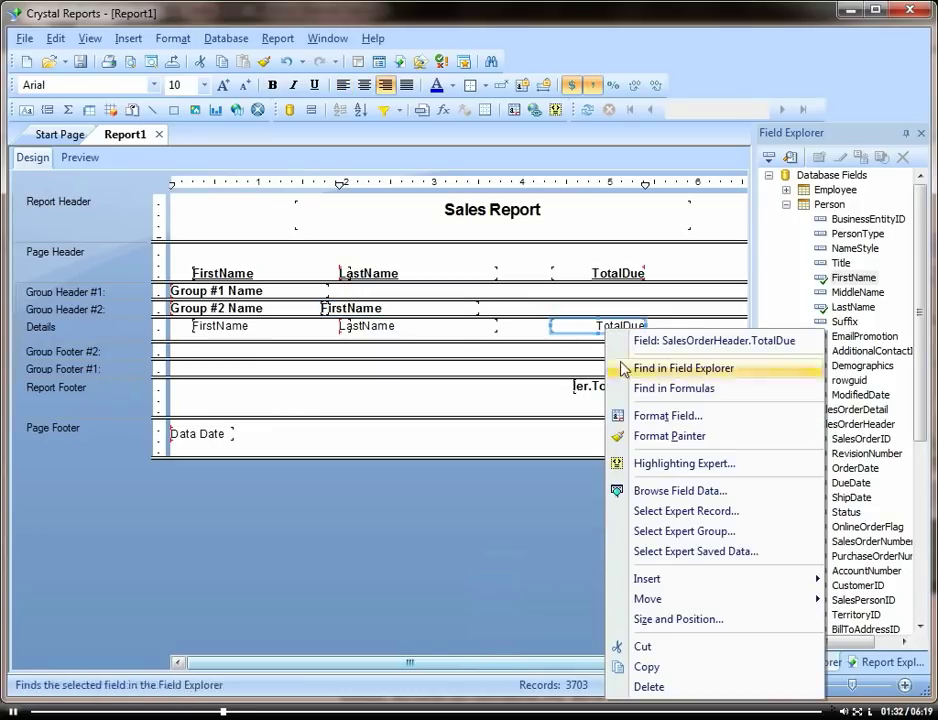
pyautogui.moveTo(705, 592)
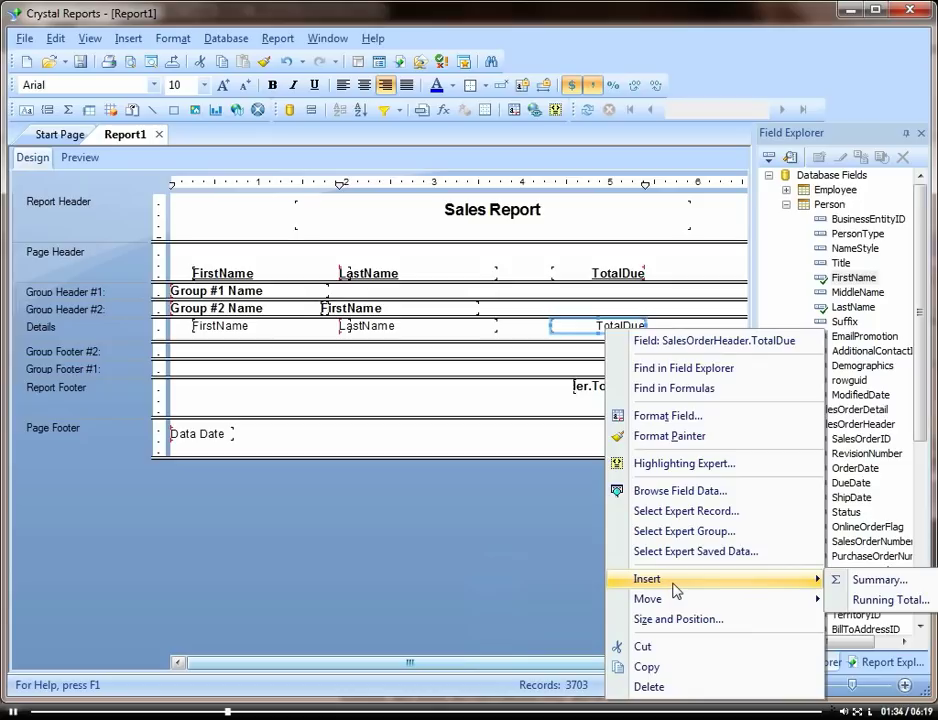
pyautogui.click(878, 580)
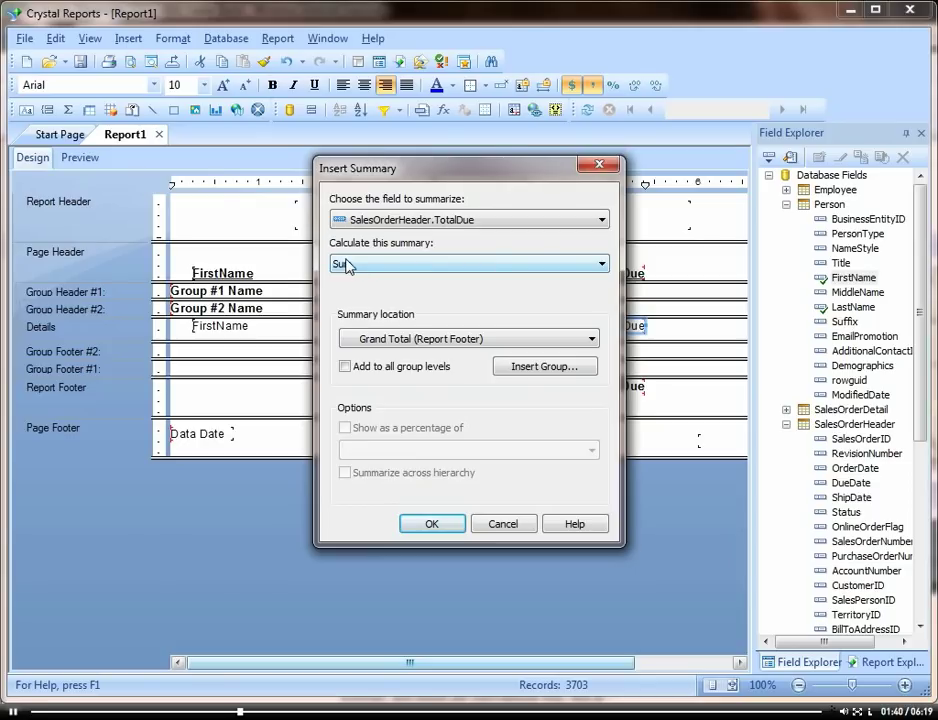
pyautogui.click(490, 344)
pyautogui.click(406, 374)
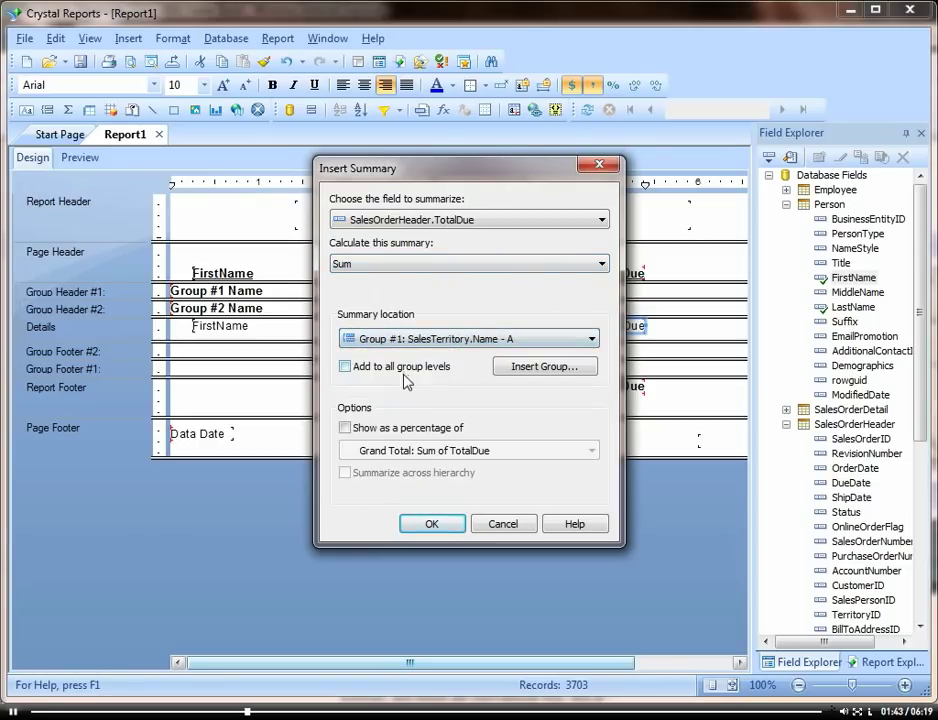
pyautogui.click(443, 530)
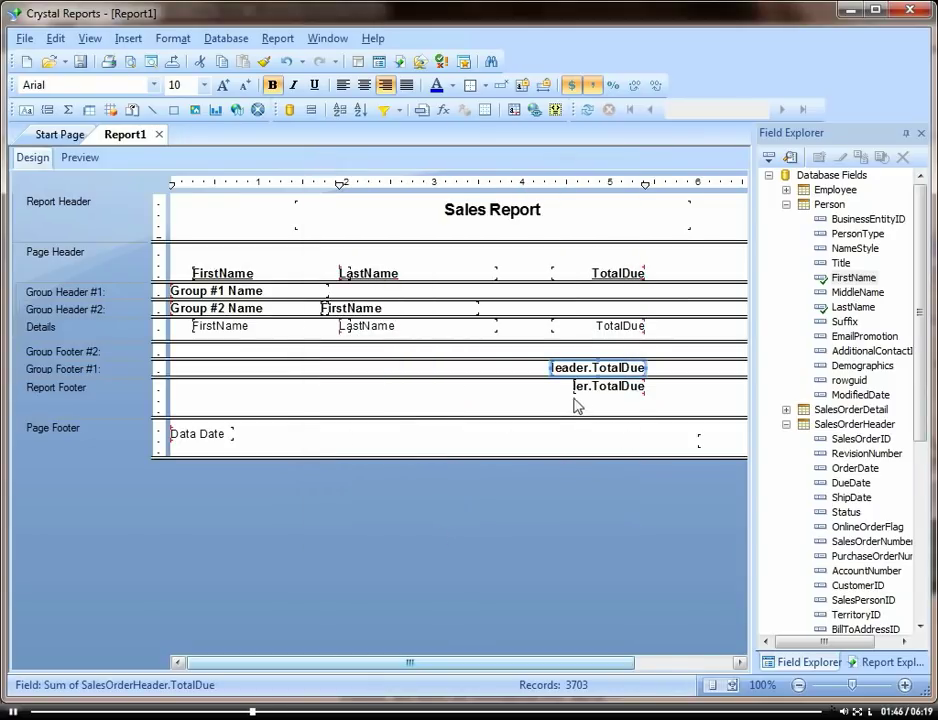
# Step: Insert another Sum of TotalDue into the Person.LastName group footer
pyautogui.rightClick(615, 333)
pyautogui.moveTo(737, 597)
pyautogui.click(850, 582)
pyautogui.click(429, 338)
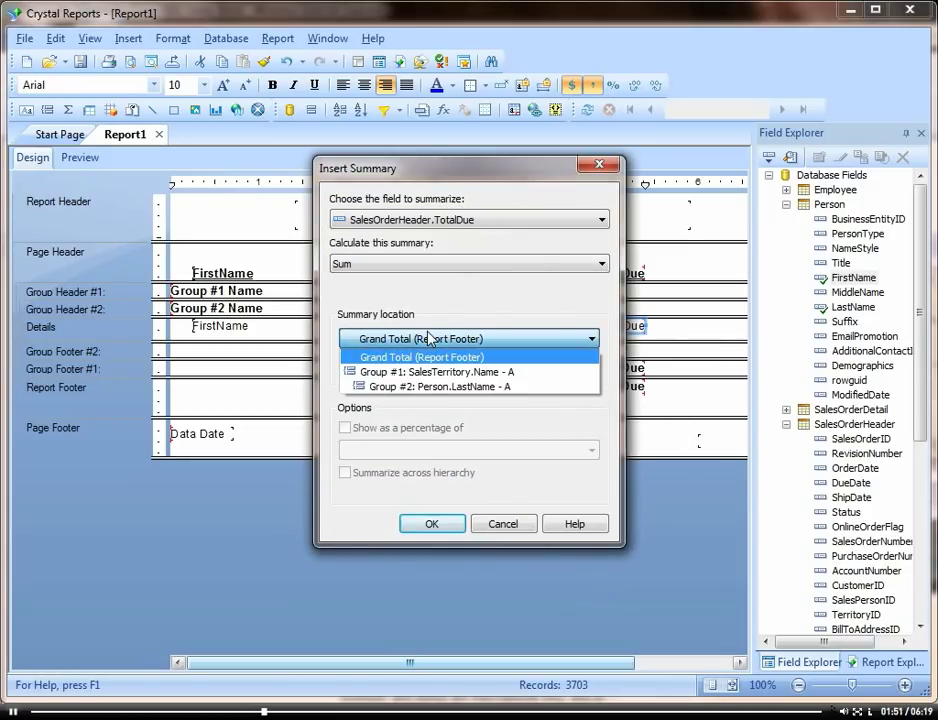
pyautogui.click(445, 392)
pyautogui.click(432, 527)
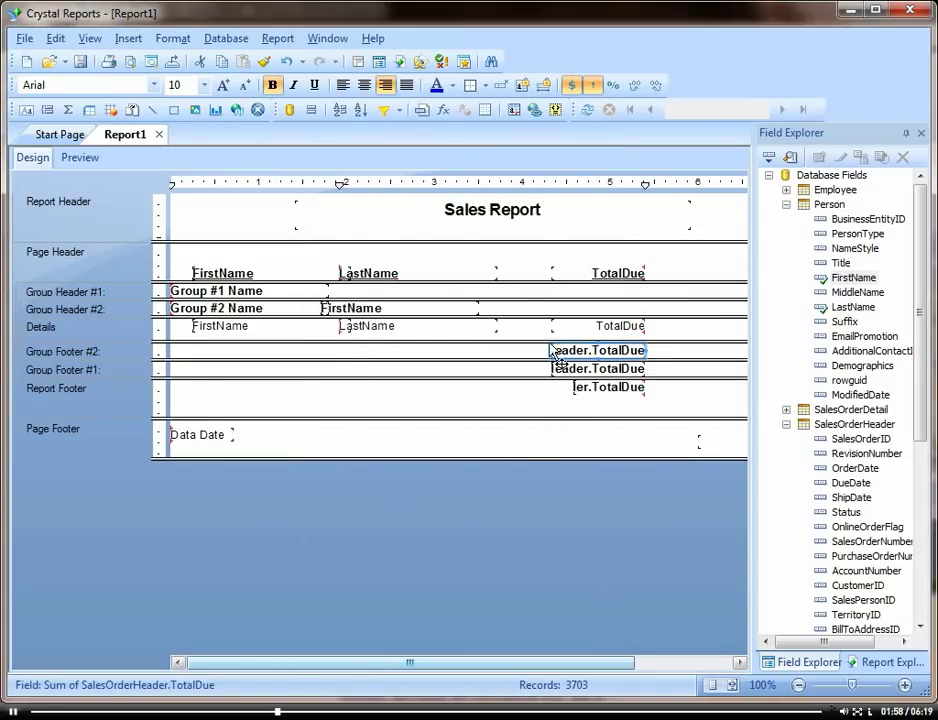
# Step: Widen the footer TotalDue totals leftward so their left edges line up
pyautogui.moveTo(544, 350); pyautogui.dragTo(536, 350)
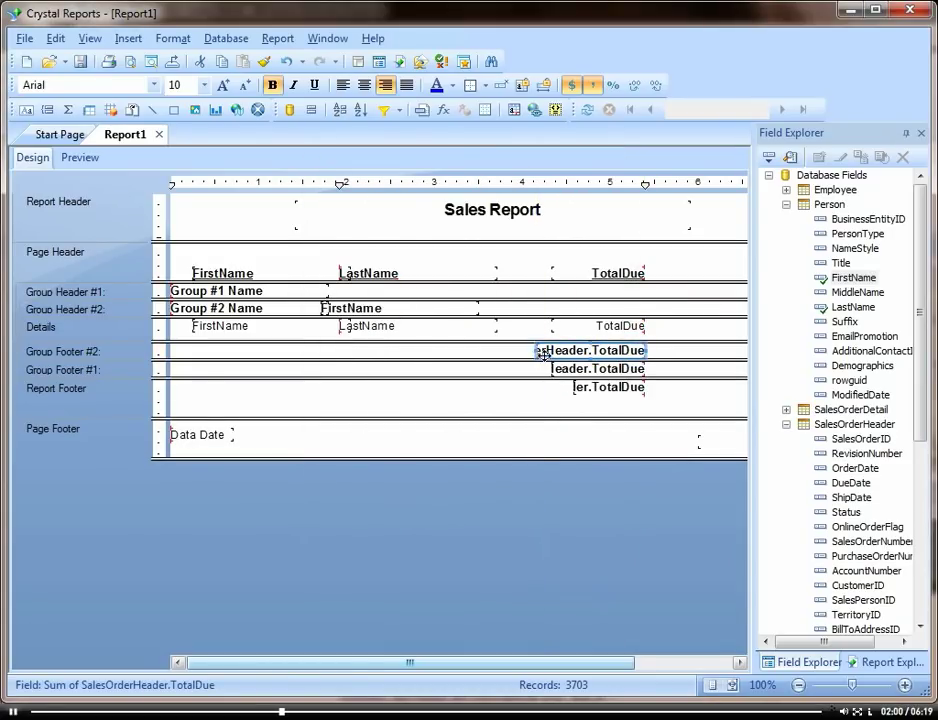
pyautogui.click(551, 368)
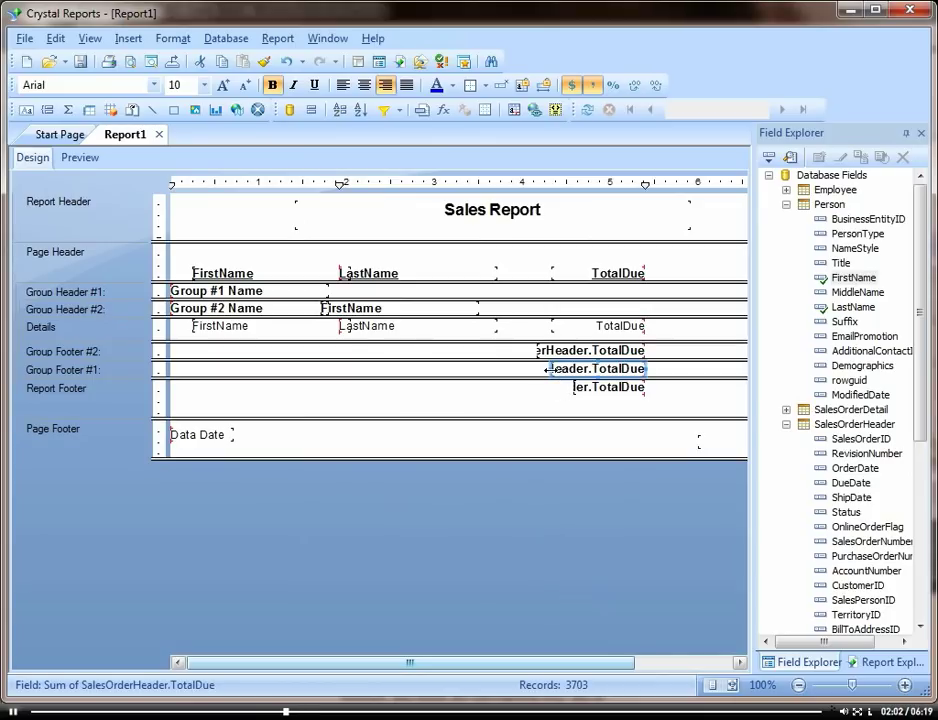
pyautogui.moveTo(551, 370); pyautogui.dragTo(536, 387)
pyautogui.click(590, 390)
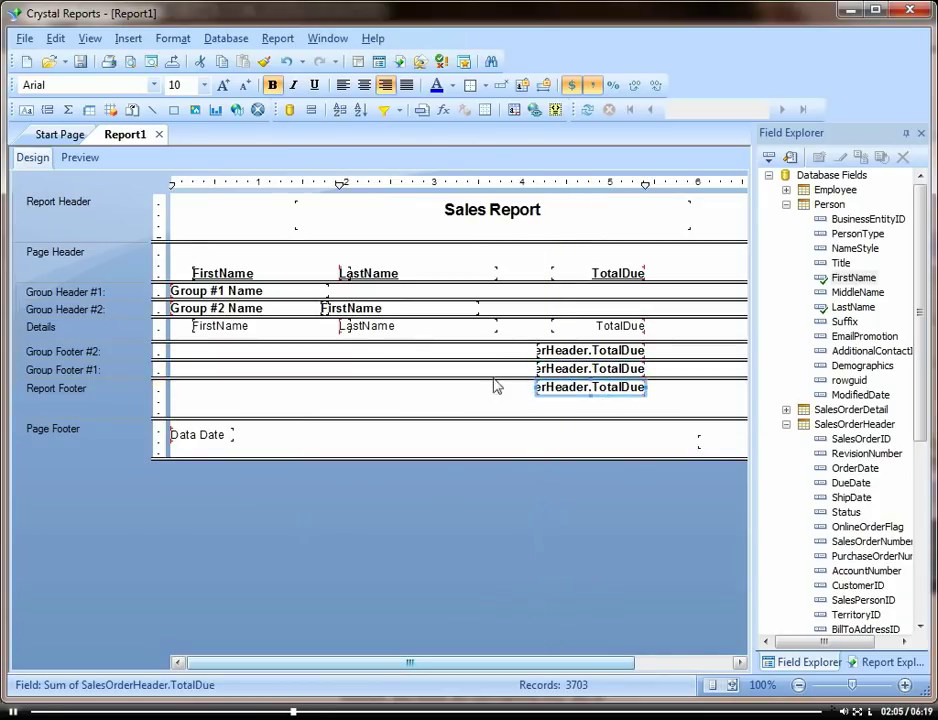
pyautogui.click(88, 159)
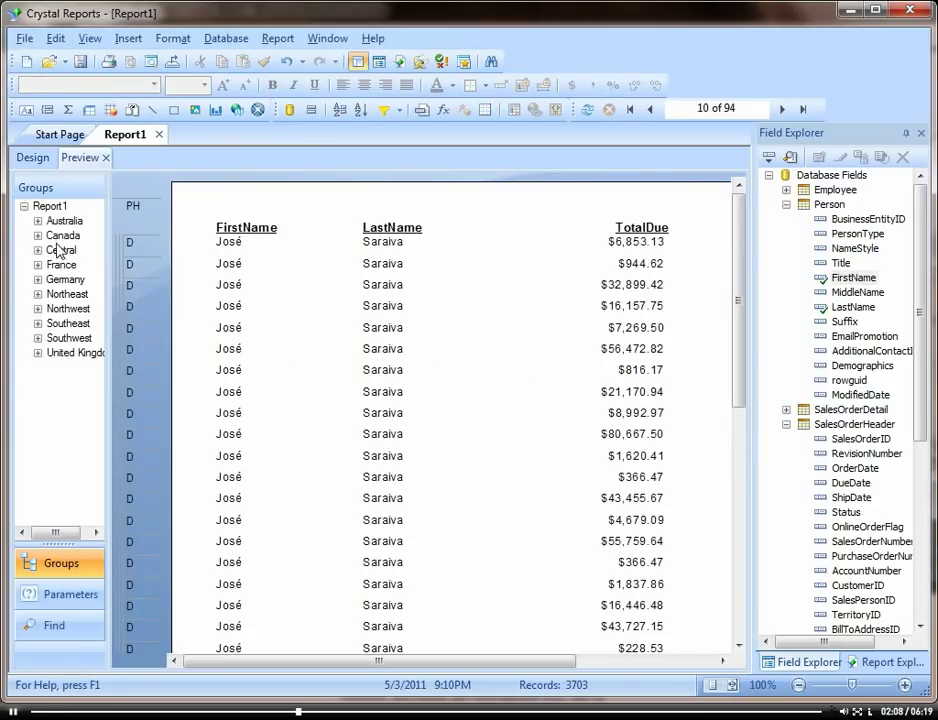
pyautogui.click(60, 236)
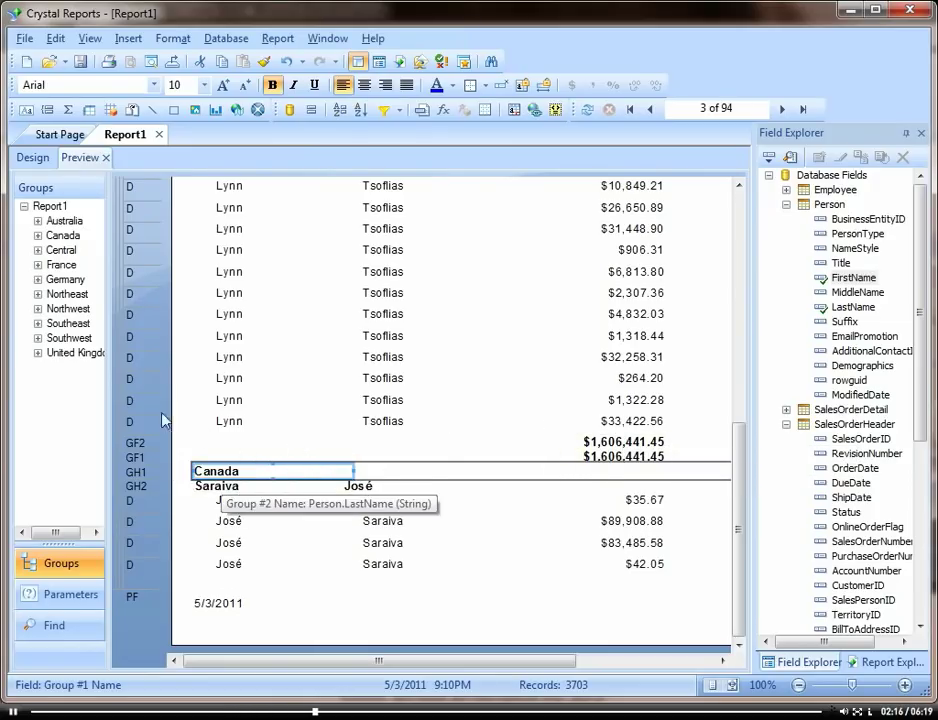
pyautogui.click(32, 157)
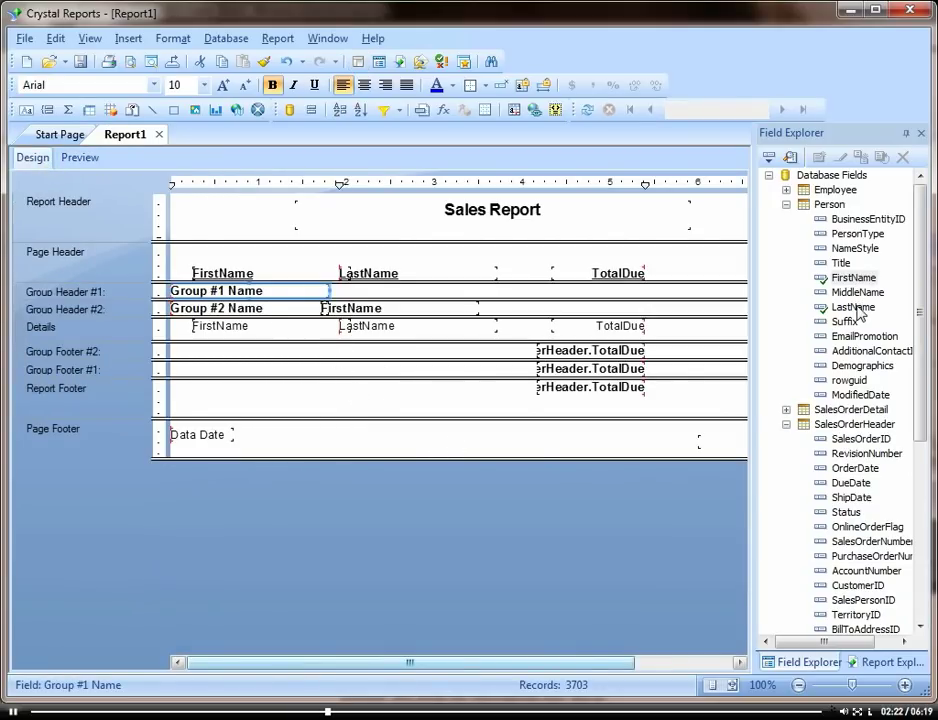
# Step: Place bold LastName in Group Footer #2 and bold SalesTerritory.Name in Group Footer #1
pyautogui.moveTo(857, 313); pyautogui.dragTo(283, 352)
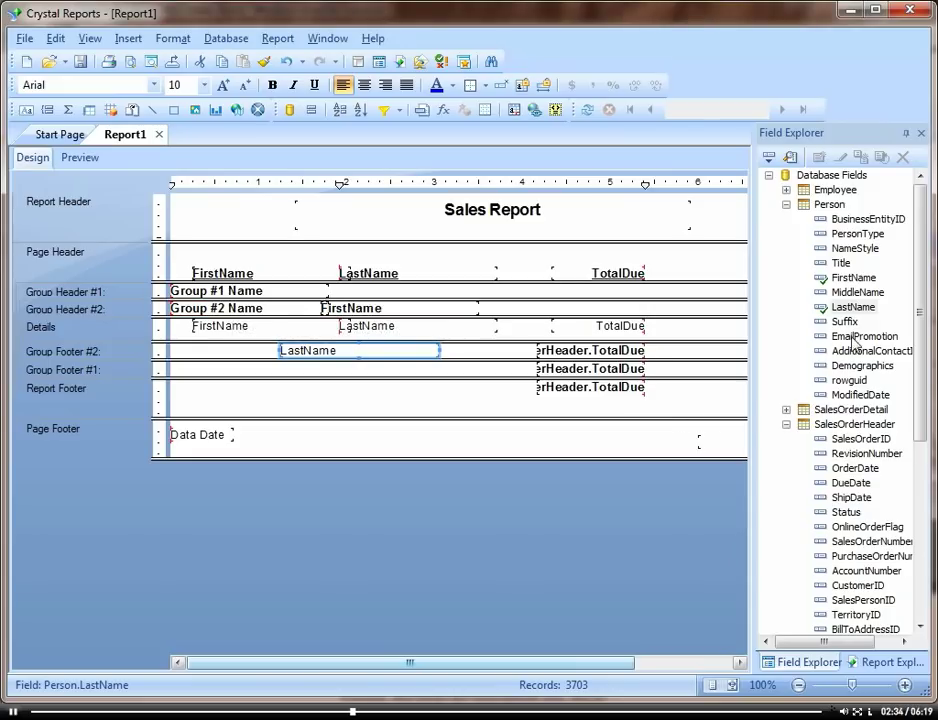
pyautogui.moveTo(922, 397); pyautogui.dragTo(916, 576)
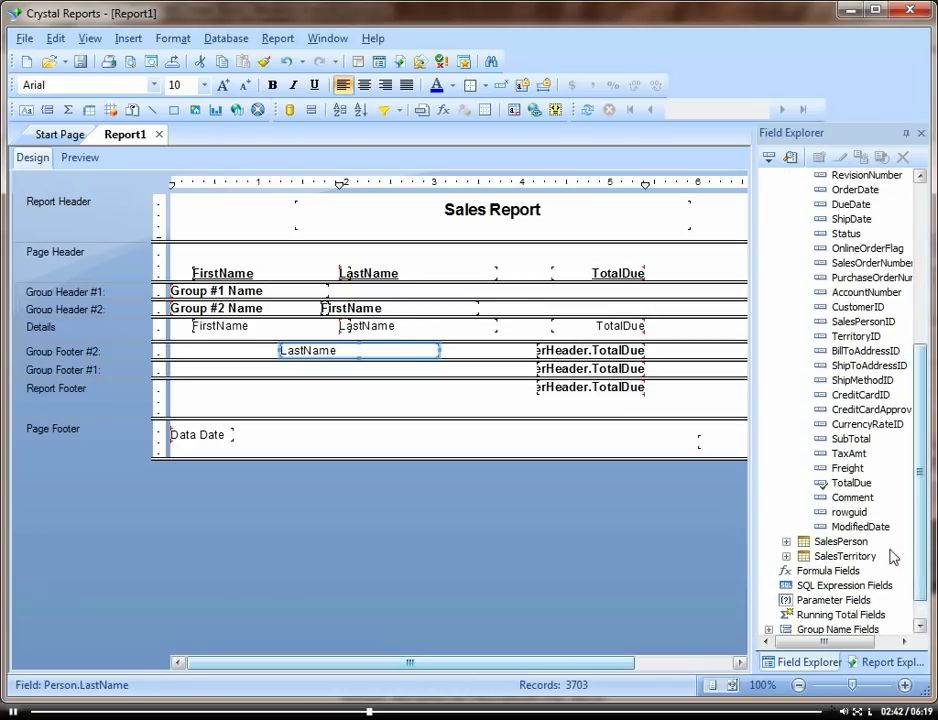
pyautogui.click(786, 556)
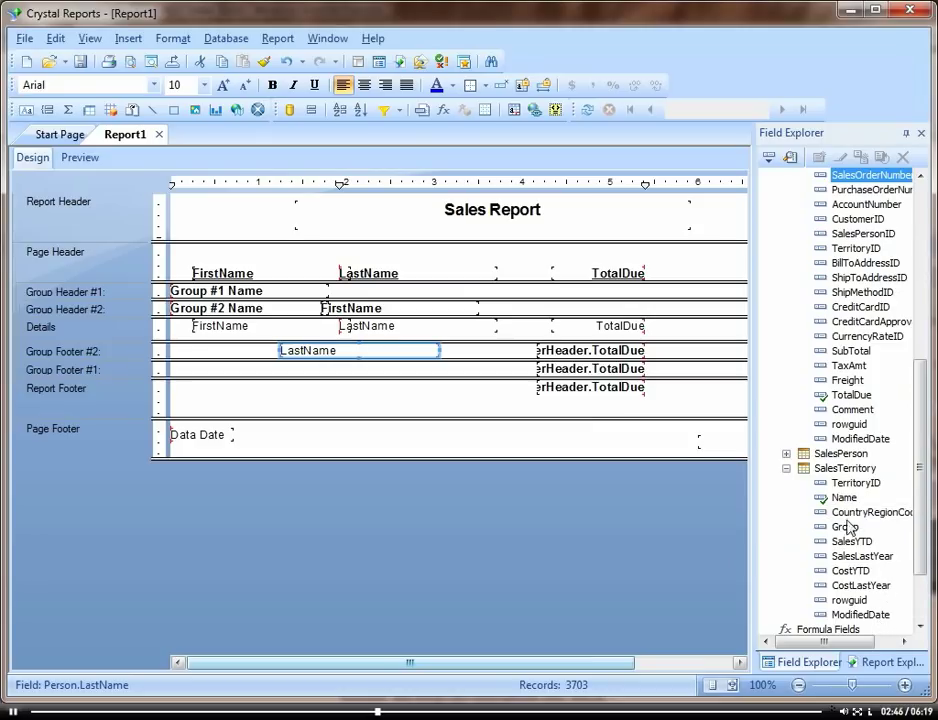
pyautogui.moveTo(846, 503); pyautogui.dragTo(282, 368)
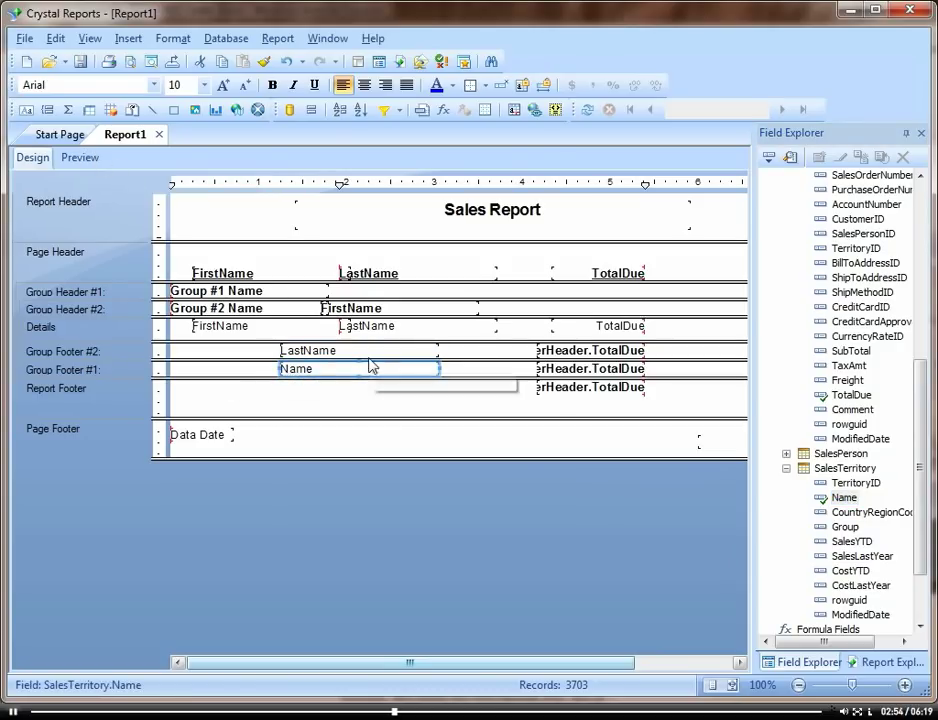
pyautogui.click(272, 85)
pyautogui.click(335, 350)
pyautogui.click(272, 85)
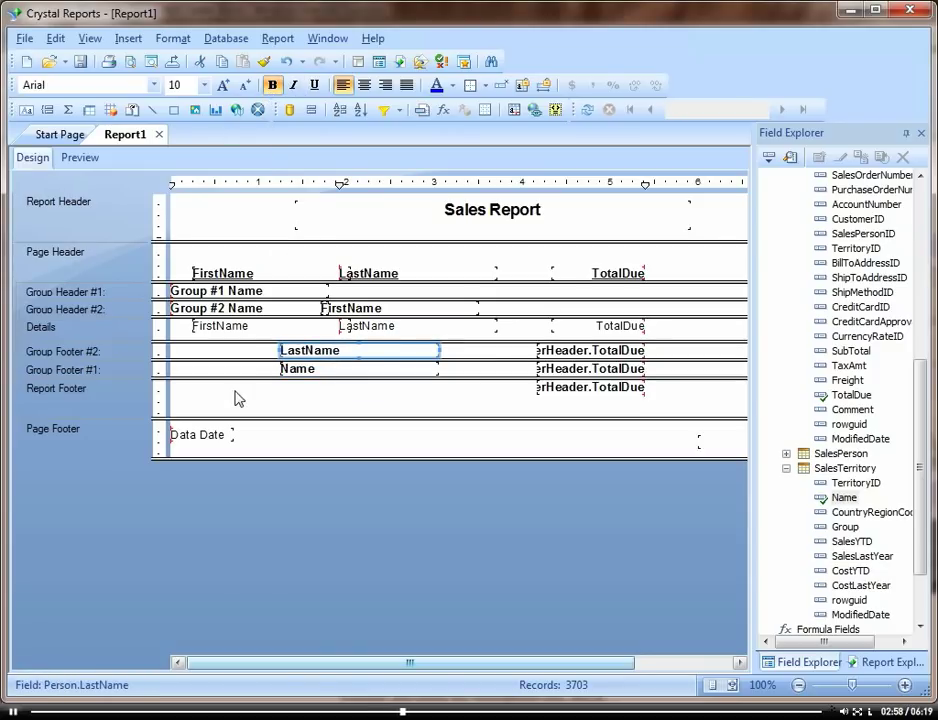
# Step: Create a bold 'Total' text object in Group Footer #2 and paste a copy into Group Footer #1
pyautogui.click(33, 113)
pyautogui.moveTo(184, 345); pyautogui.dragTo(277, 440)
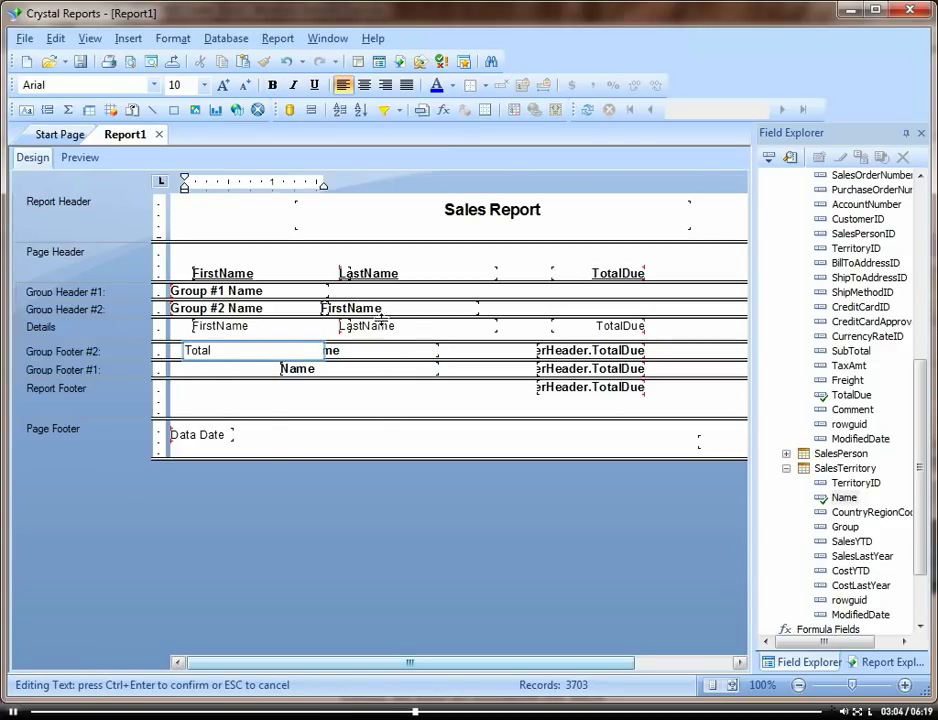
pyautogui.click(356, 415)
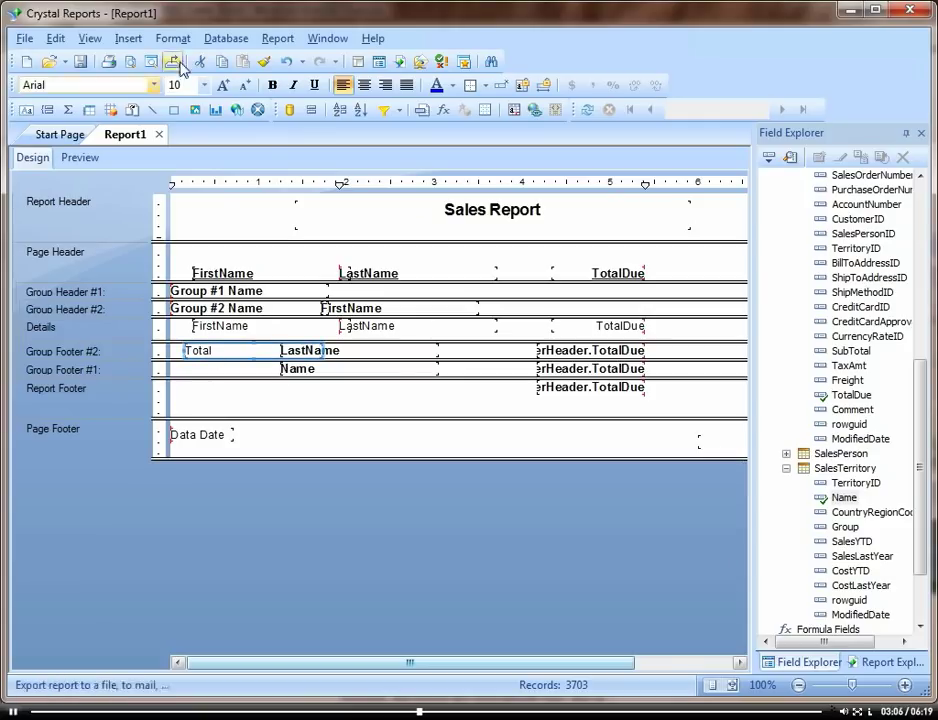
pyautogui.click(272, 85)
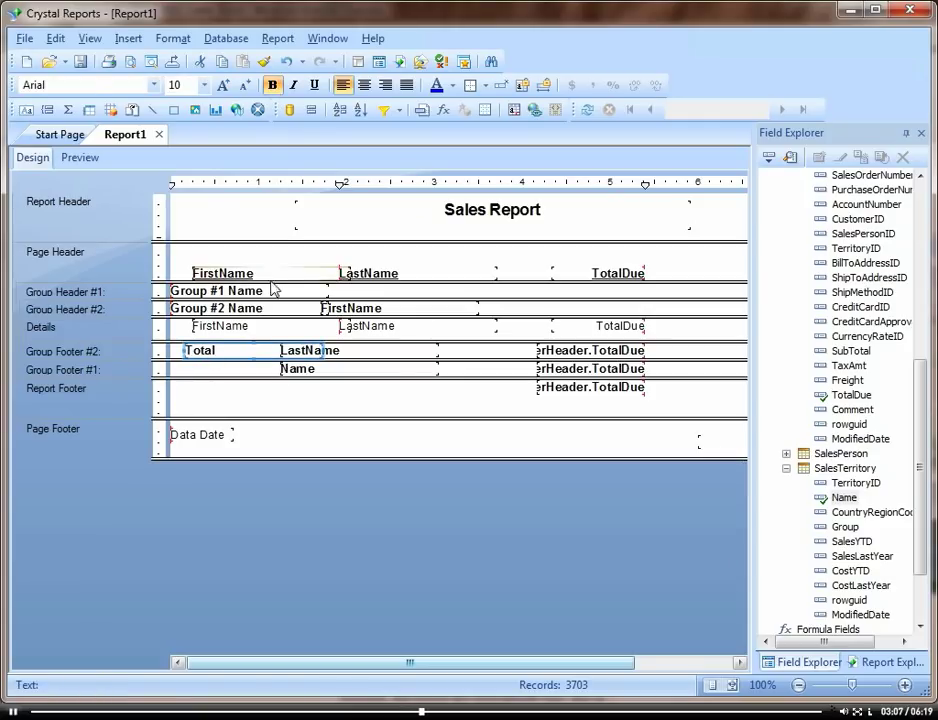
pyautogui.click(229, 376)
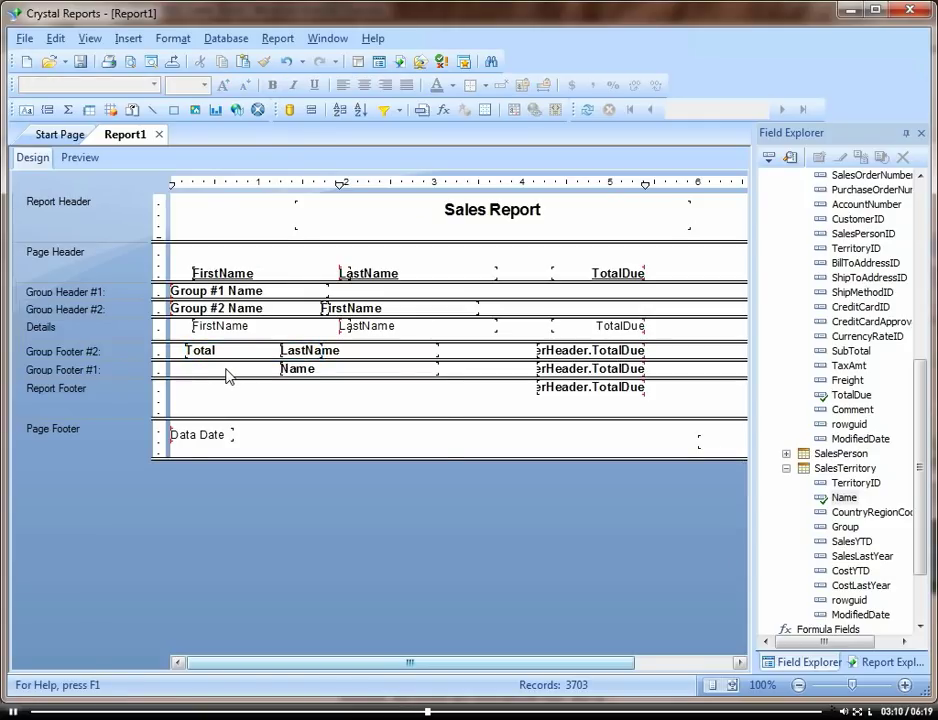
pyautogui.rightClick(229, 376)
pyautogui.click(293, 681)
pyautogui.click(187, 353)
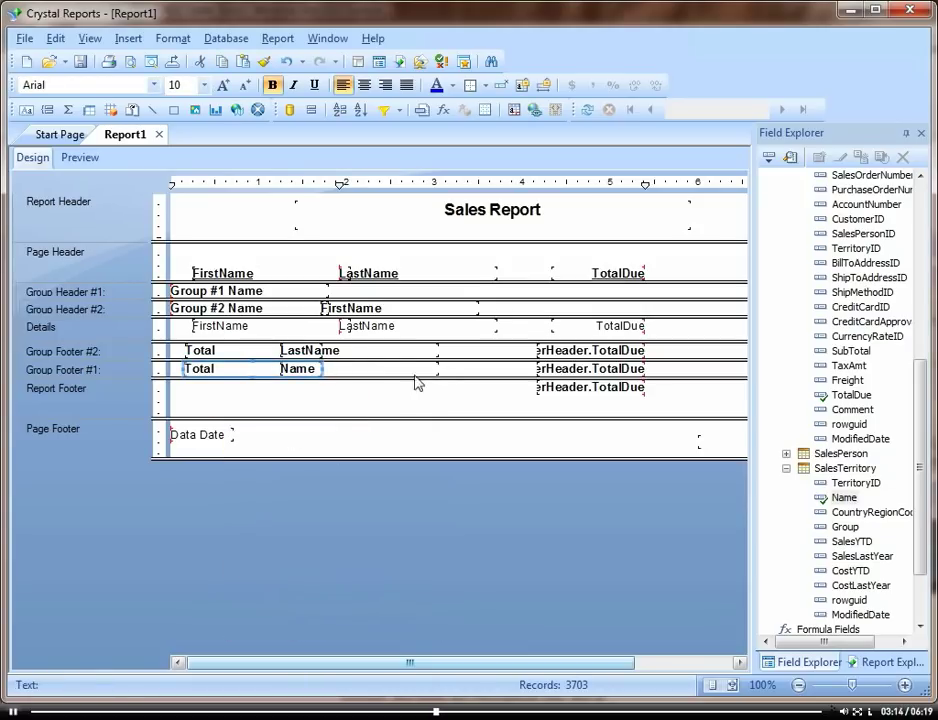
# Step: Embed the fields into the labels, producing 'Total {LastName}:' and 'Total {Name}:'
pyautogui.moveTo(400, 362); pyautogui.dragTo(232, 360)
pyautogui.doubleClick(224, 360)
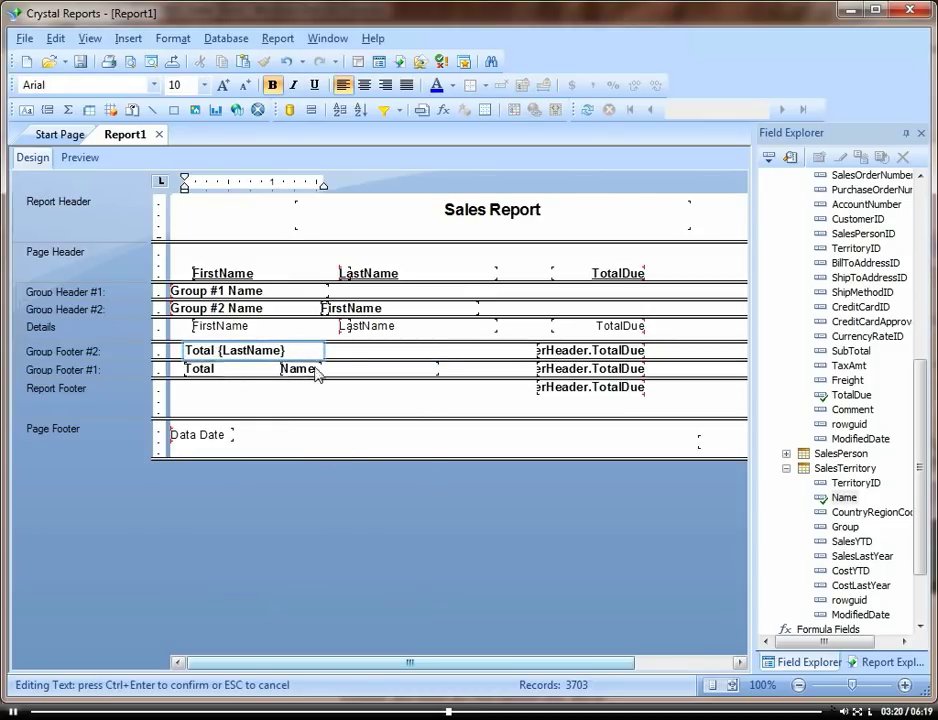
pyautogui.click(343, 357)
pyautogui.click(300, 369)
pyautogui.moveTo(300, 369); pyautogui.dragTo(215, 370)
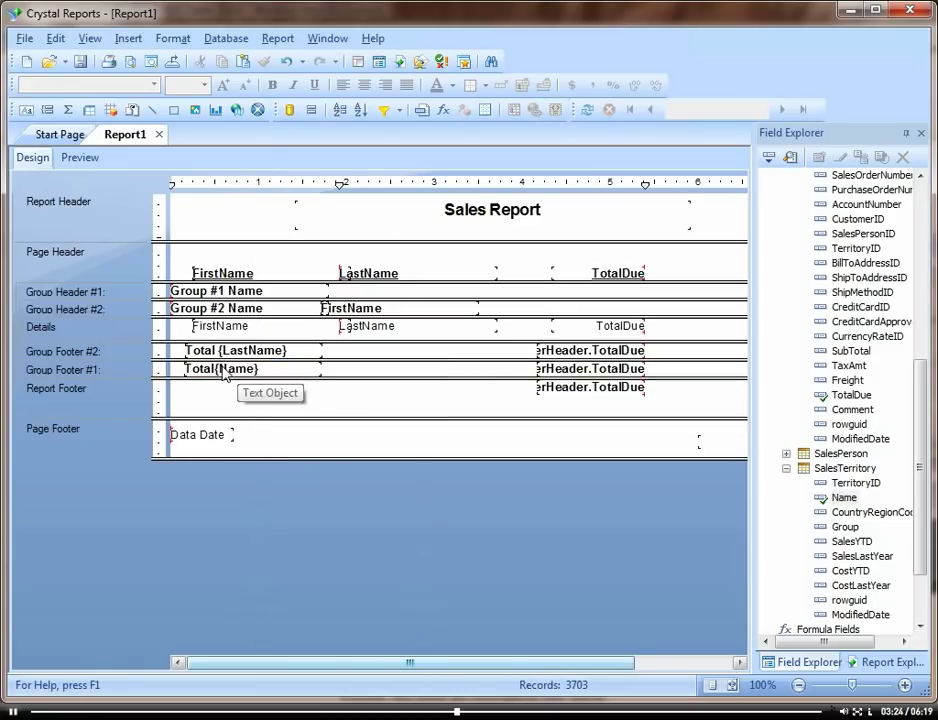
pyautogui.doubleClick(215, 369)
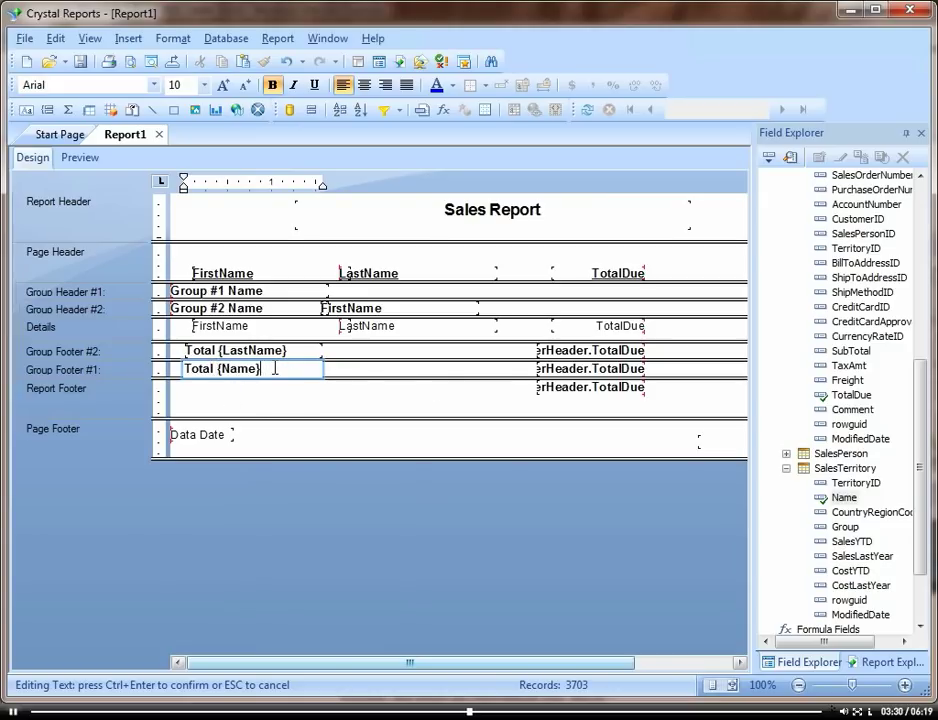
pyautogui.click(300, 351)
pyautogui.click(302, 352)
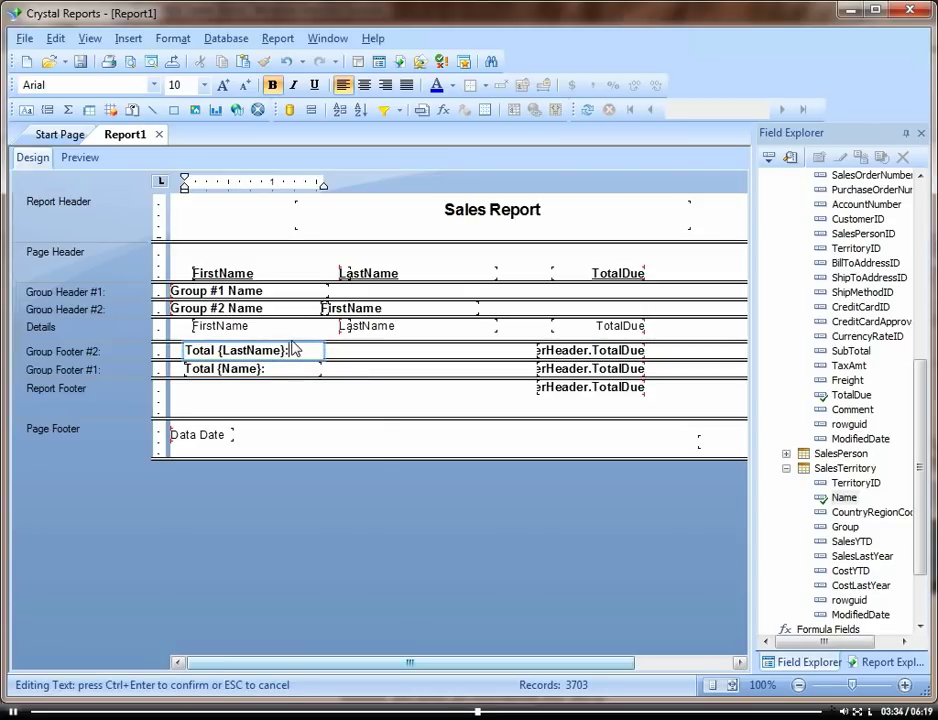
pyautogui.click(350, 389)
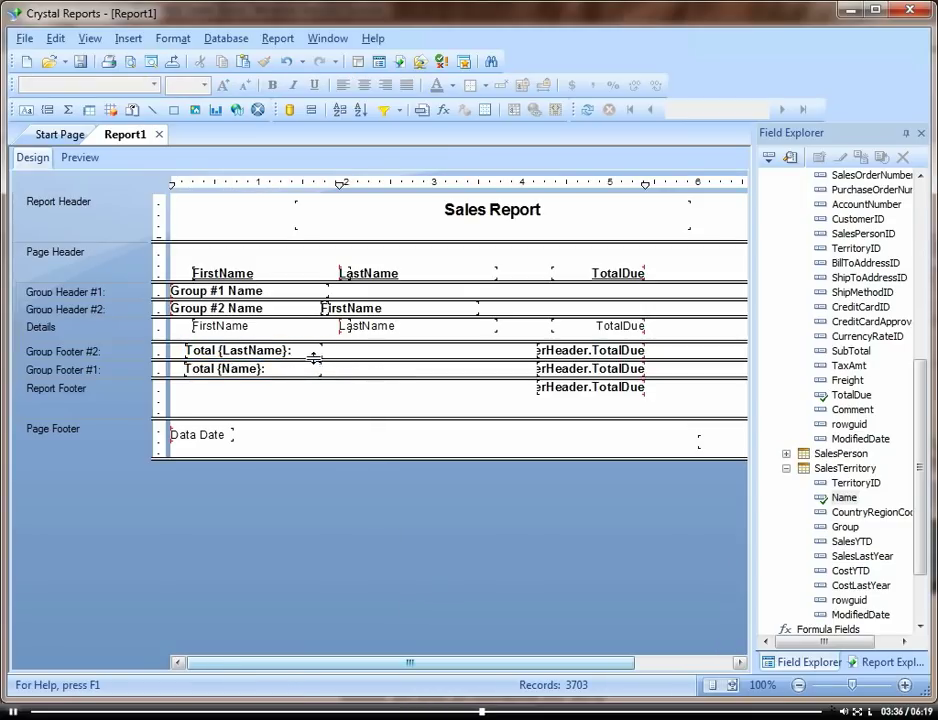
# Step: Centre the Total {LastName}: label, right-align Total {Name}:, and preview the report
pyautogui.click(314, 351)
pyautogui.click(364, 85)
pyautogui.click(297, 367)
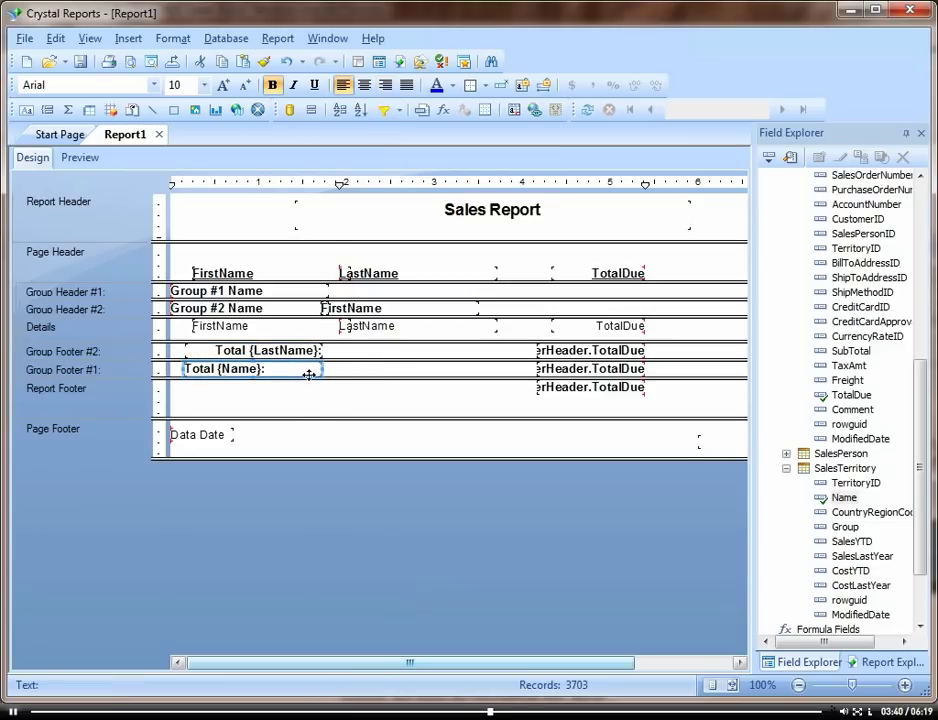
pyautogui.click(385, 85)
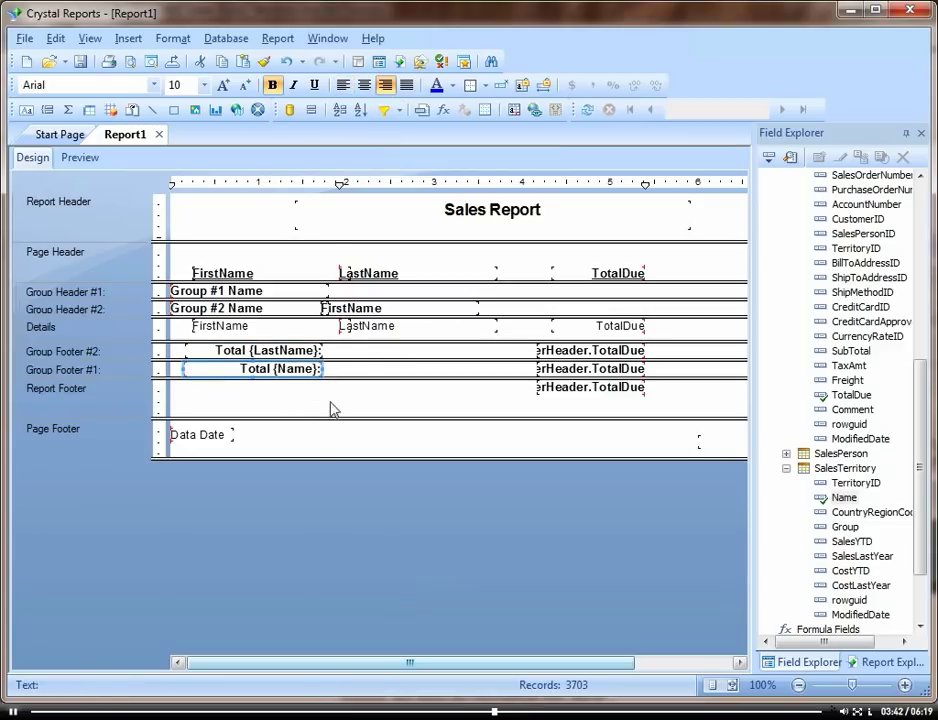
pyautogui.click(95, 162)
pyautogui.click(477, 380)
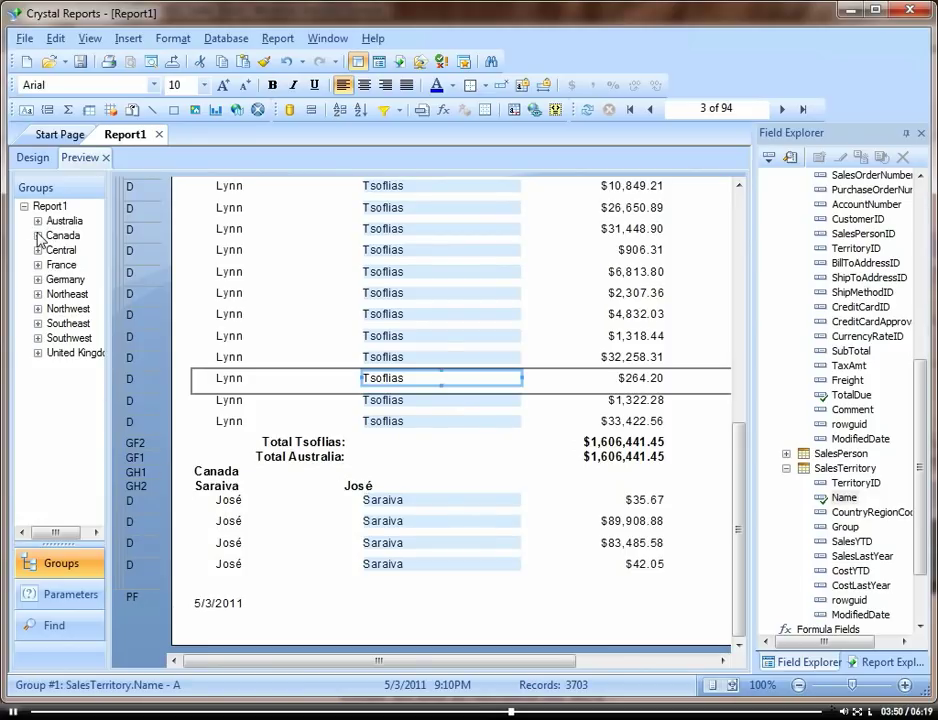
# Step: In the Groups tree, expand Canada, check its salespeople, then jump to Central
pyautogui.click(38, 236)
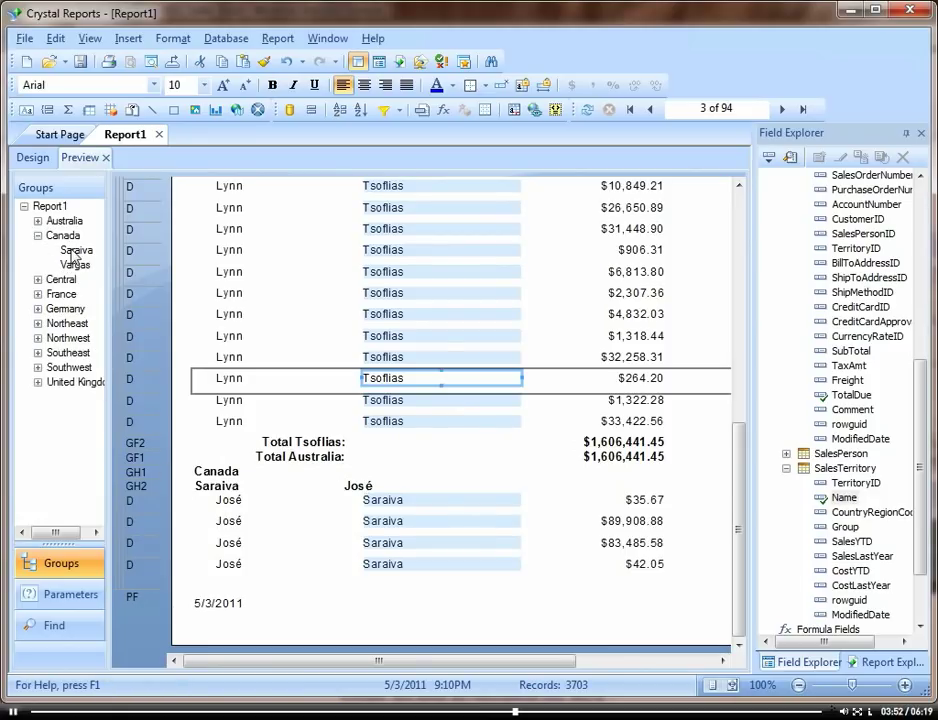
pyautogui.click(76, 251)
pyautogui.click(63, 278)
pyautogui.click(75, 265)
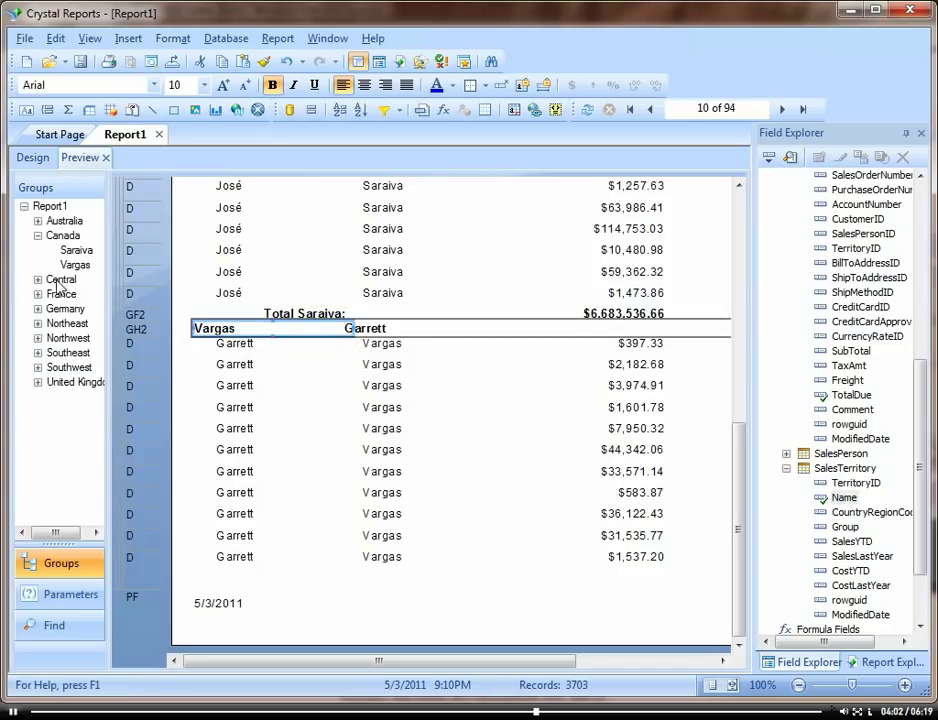
pyautogui.click(58, 281)
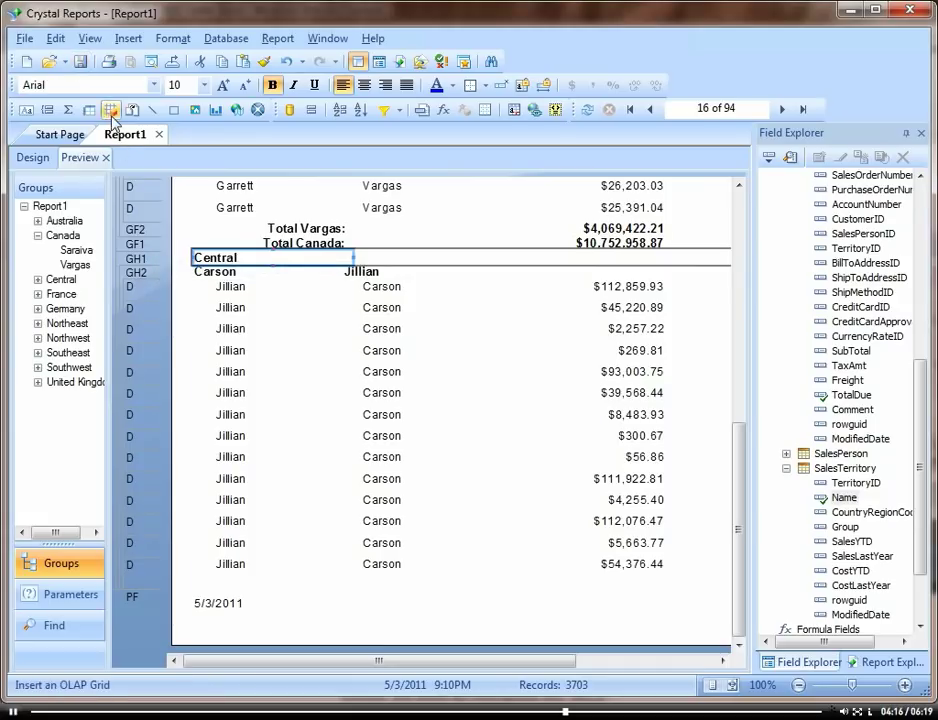
# Step: In Design, set Details and Group Header #2 to Hide (Drill-Down OK)
pyautogui.click(36, 158)
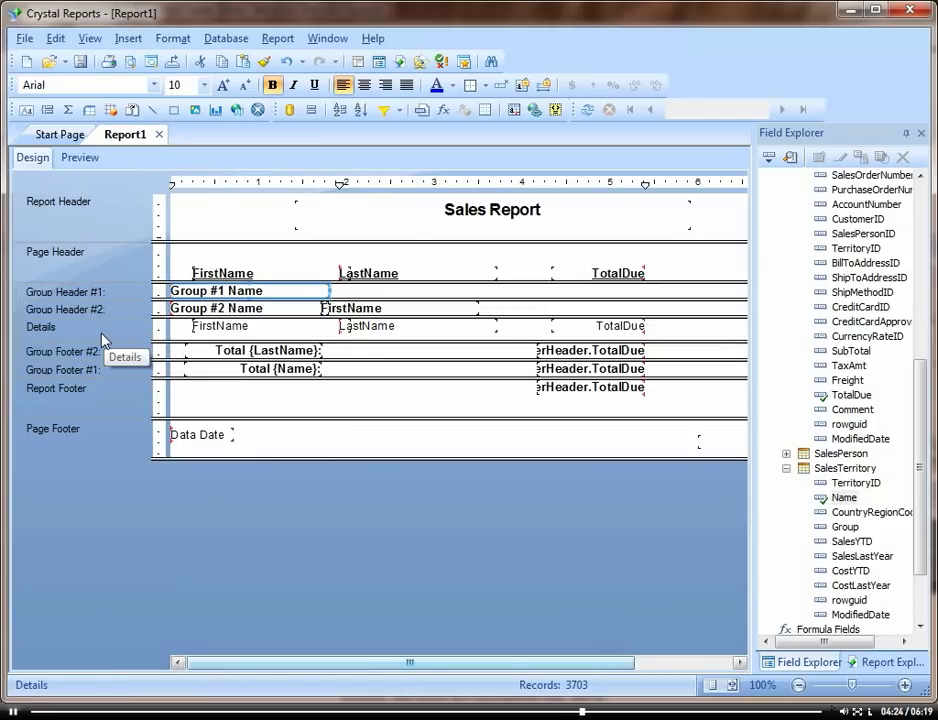
pyautogui.rightClick(101, 333)
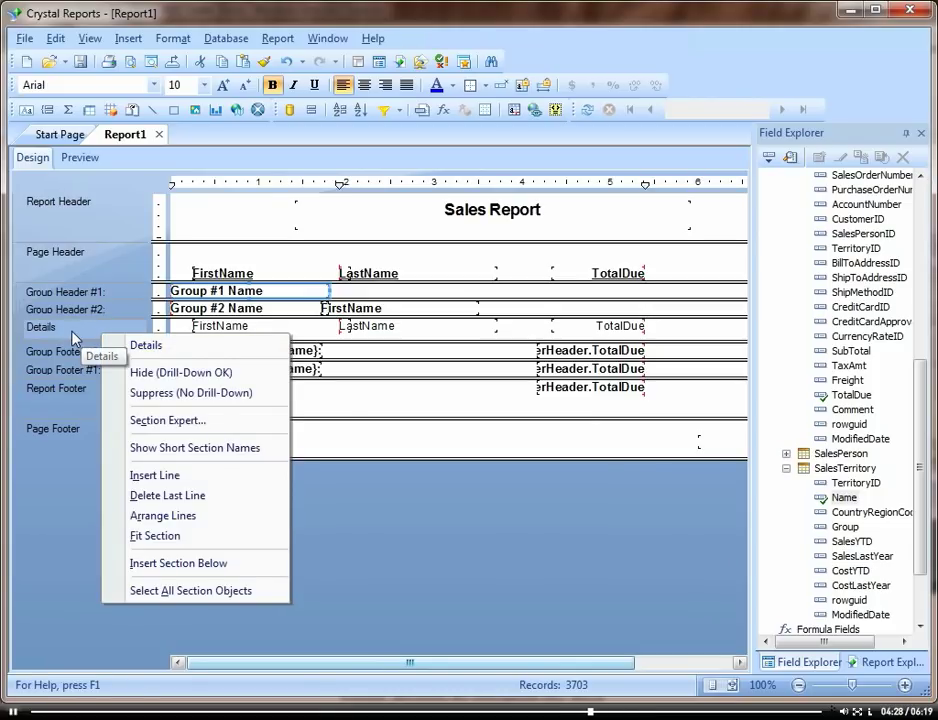
pyautogui.rightClick(72, 334)
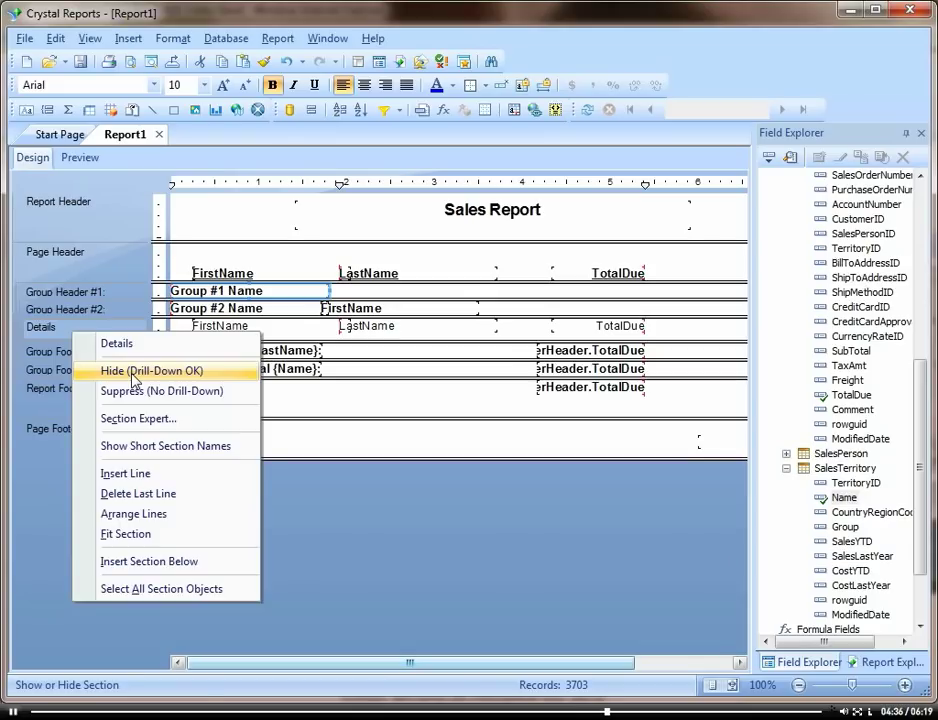
pyautogui.click(133, 378)
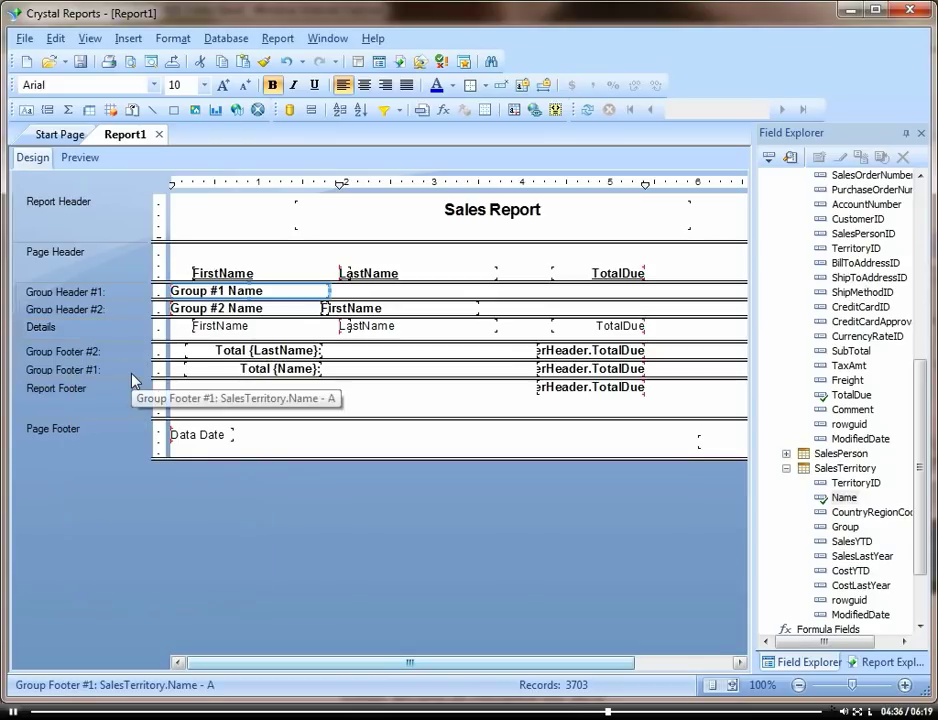
pyautogui.rightClick(80, 310)
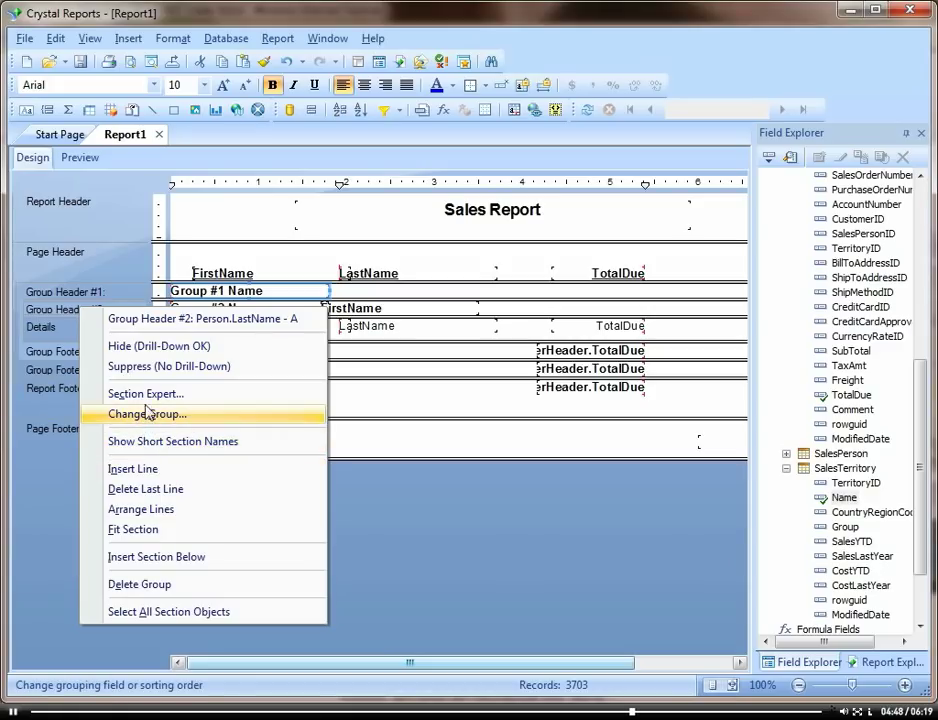
pyautogui.click(131, 346)
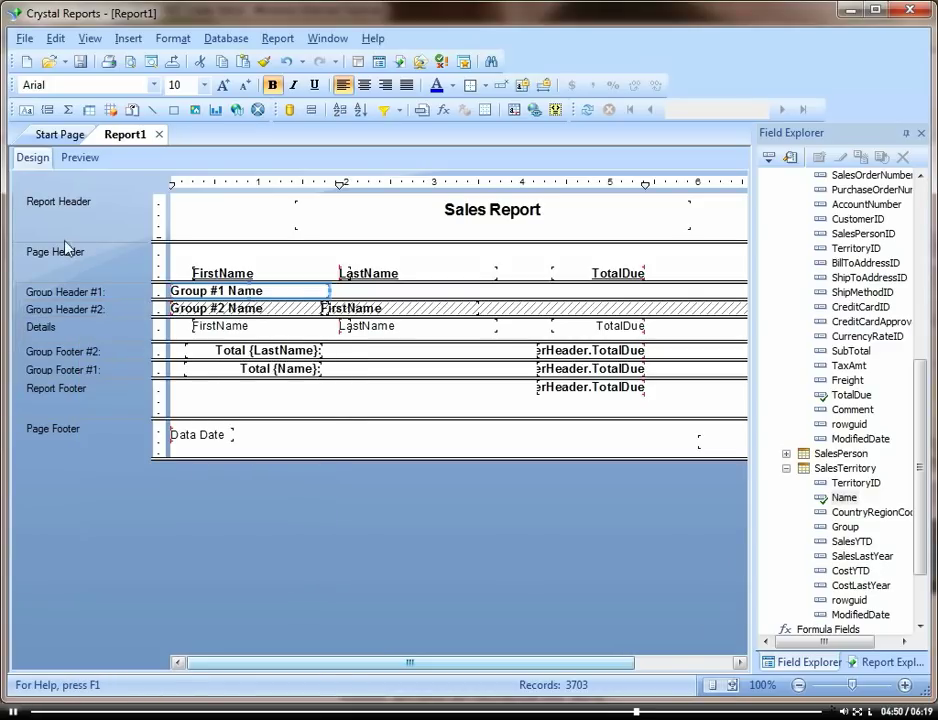
# Step: Preview the report with the header hidden, then return to Design and review the section menus
pyautogui.click(77, 163)
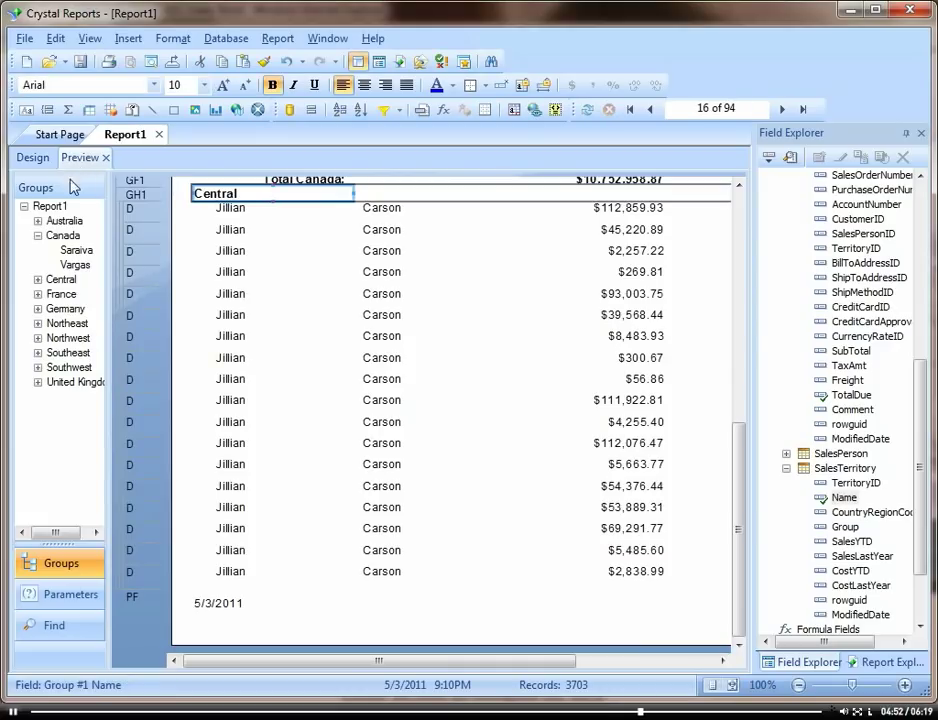
pyautogui.scroll(3, 304, 381)
pyautogui.click(40, 160)
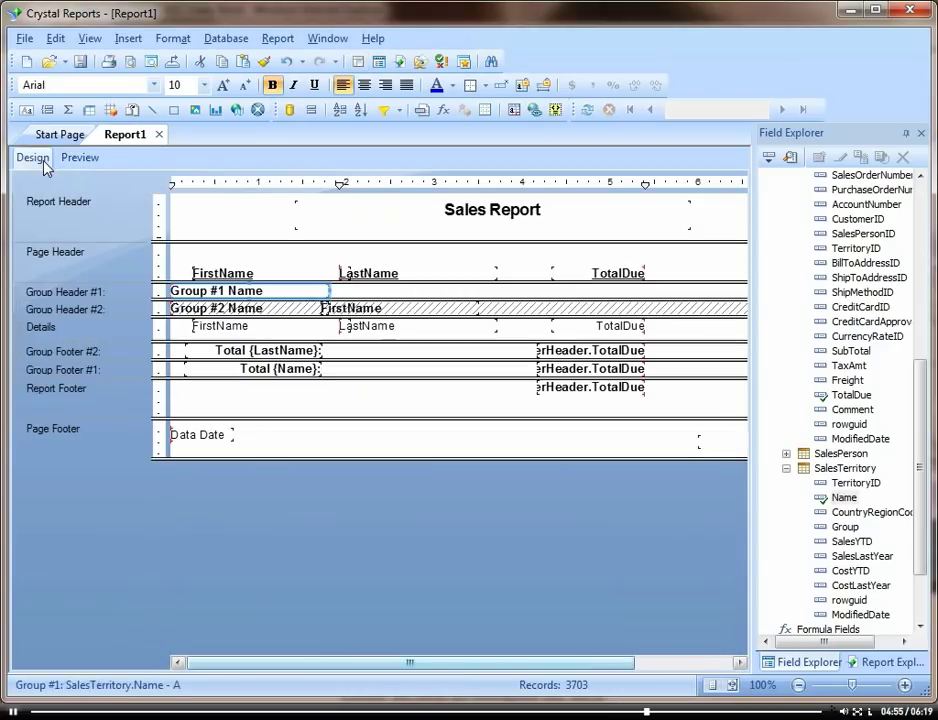
pyautogui.rightClick(95, 311)
pyautogui.click(50, 333)
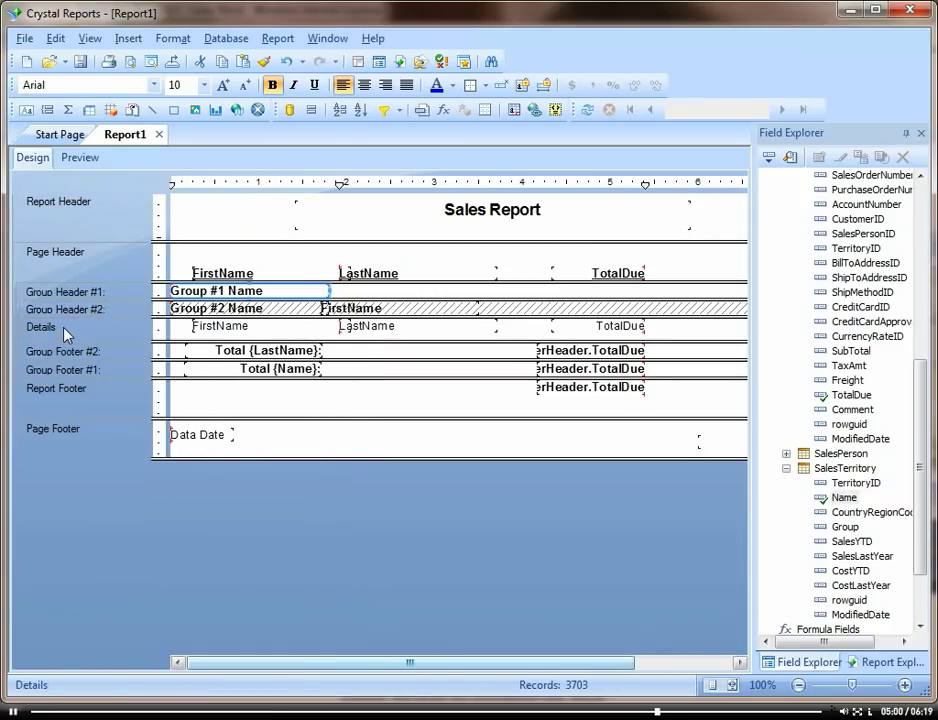
pyautogui.rightClick(50, 333)
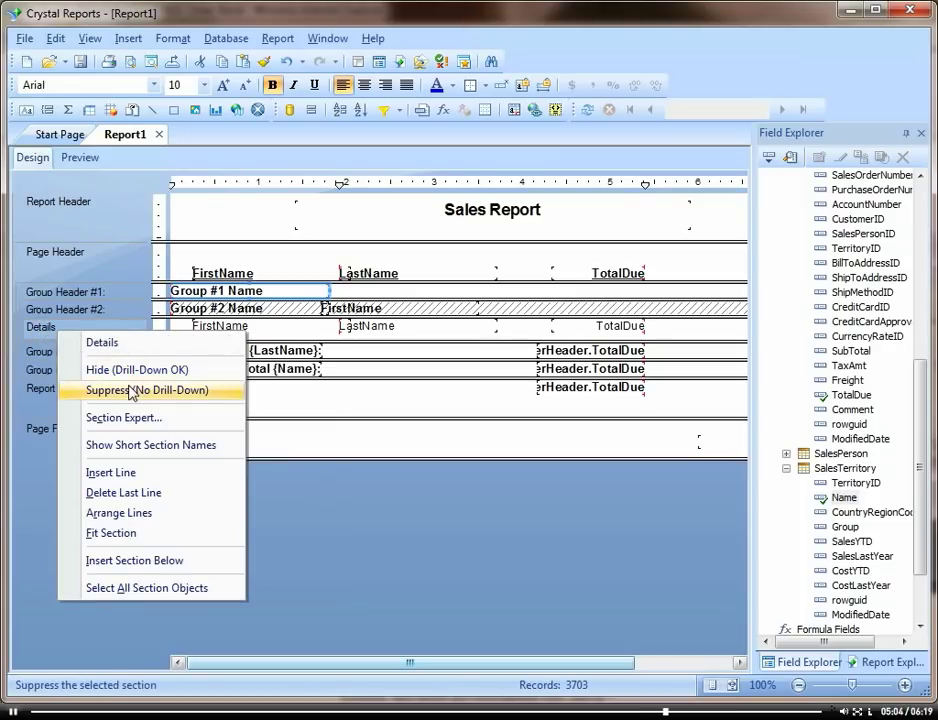
pyautogui.click(50, 297)
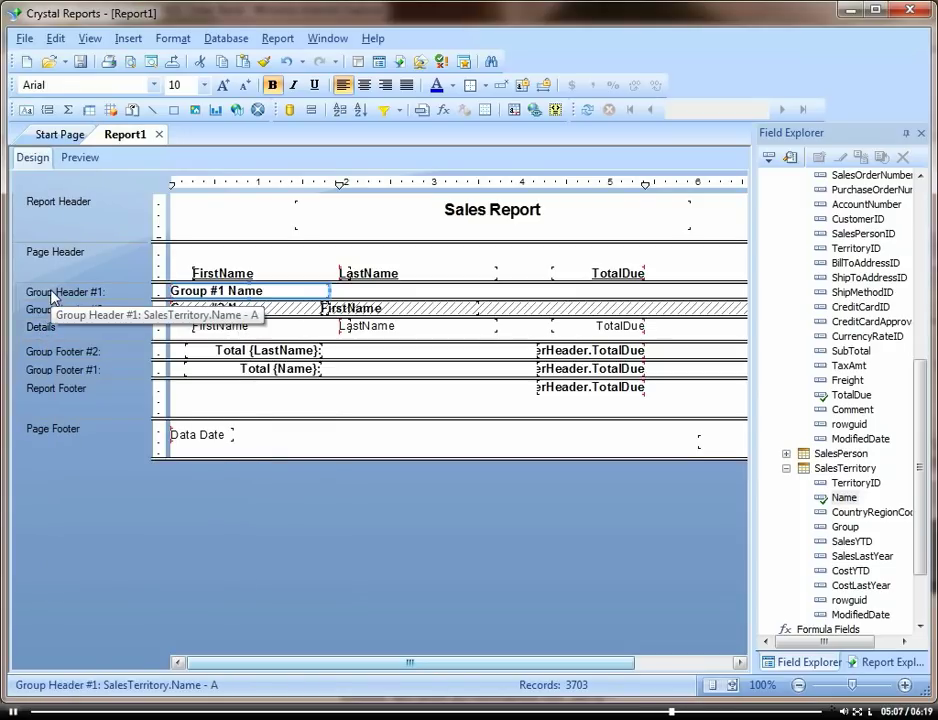
# Step: Set the Details section to Hide (Drill-Down OK) and preview only the group totals
pyautogui.rightClick(95, 332)
pyautogui.click(92, 335)
pyautogui.rightClick(93, 333)
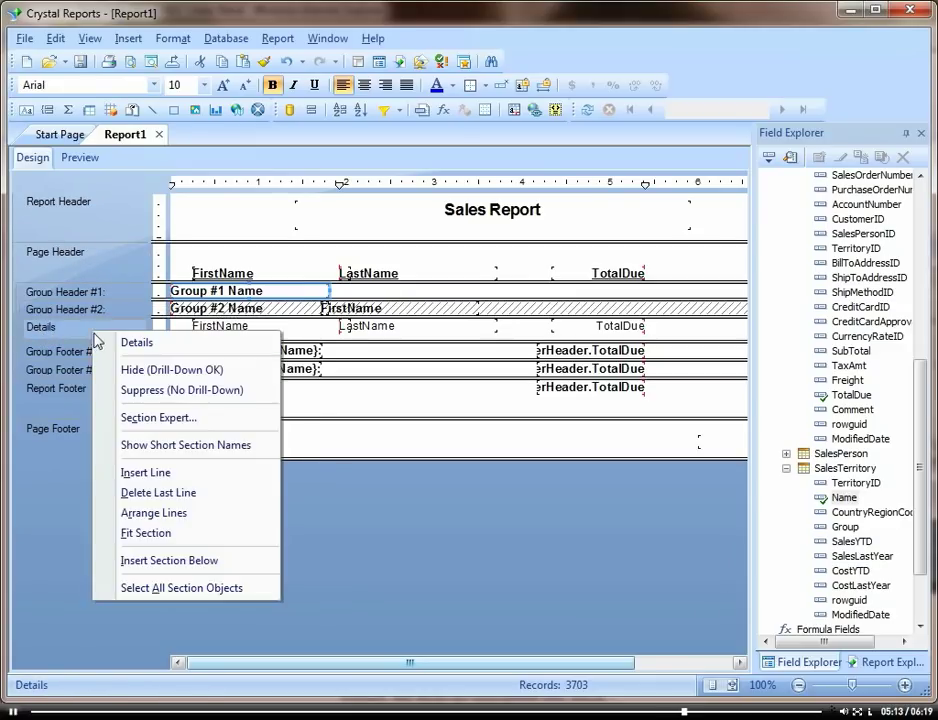
pyautogui.click(128, 371)
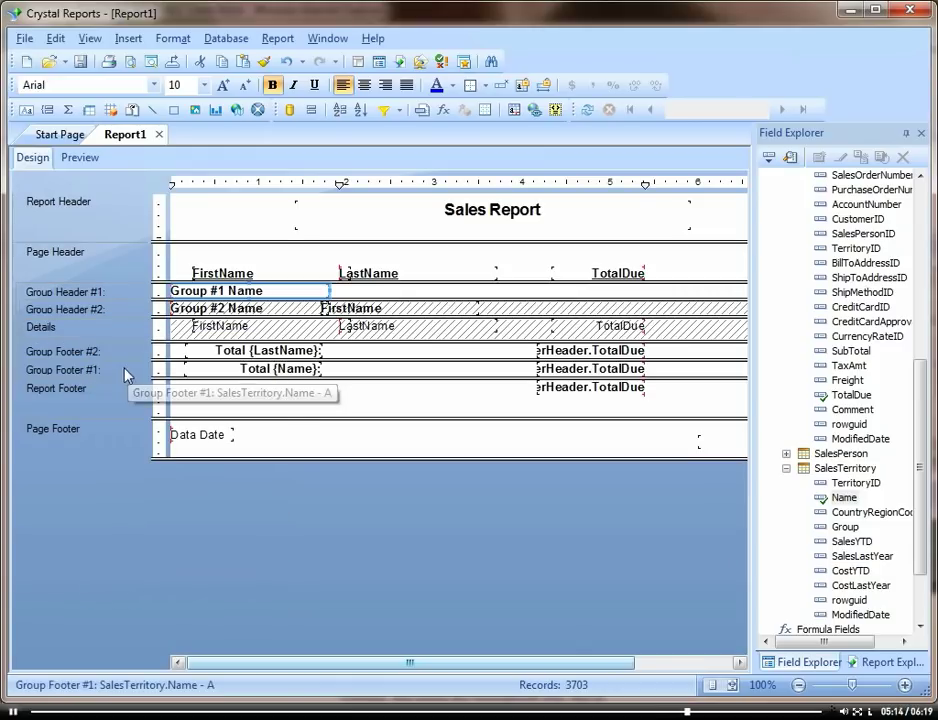
pyautogui.click(80, 158)
pyautogui.scroll(6, 400, 418)
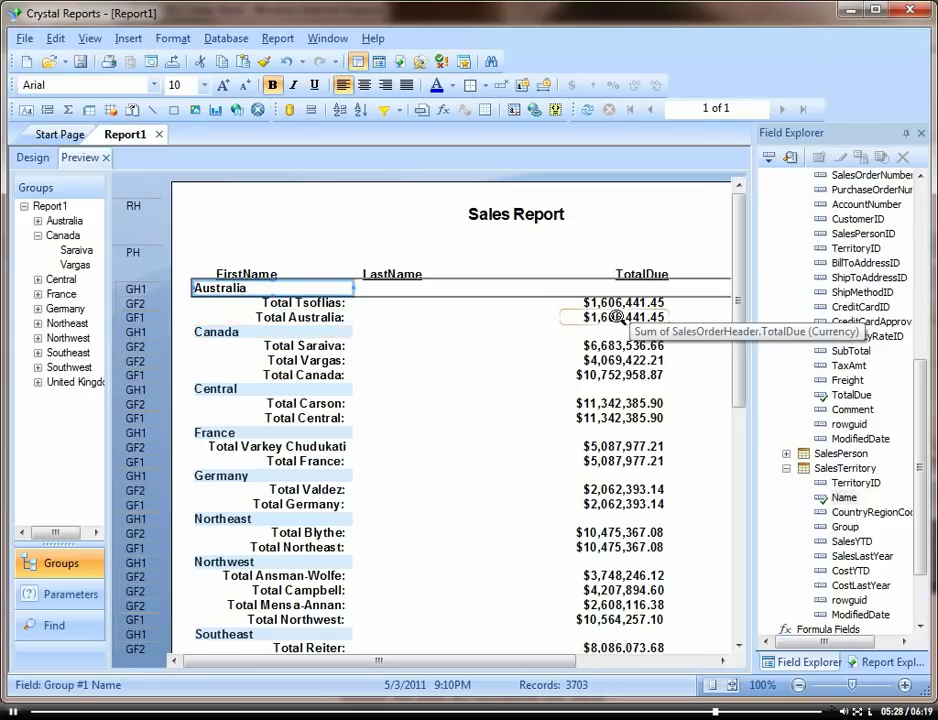
# Step: Set Group Footer #2 to Hide (Drill-Down OK) and preview the territory-only totals
pyautogui.click(32, 158)
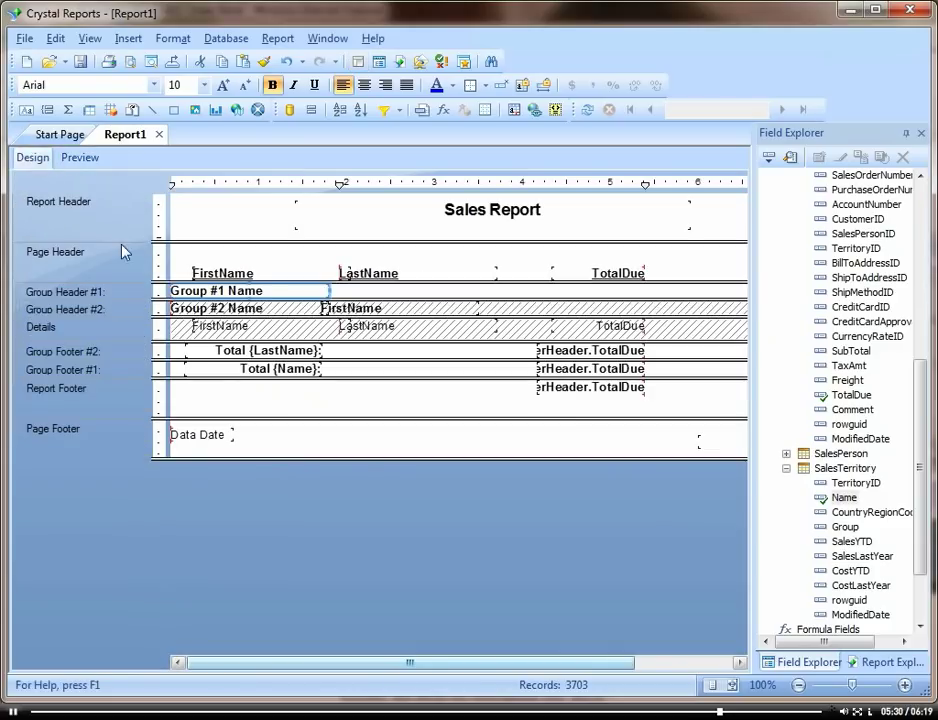
pyautogui.rightClick(109, 360)
pyautogui.rightClick(107, 360)
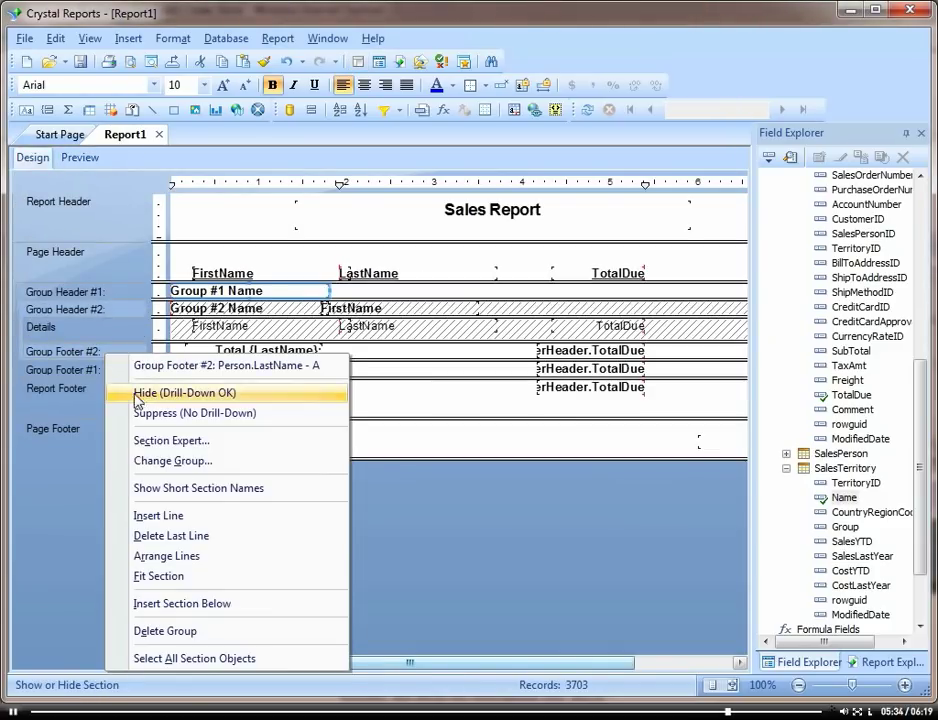
pyautogui.click(141, 396)
pyautogui.click(80, 158)
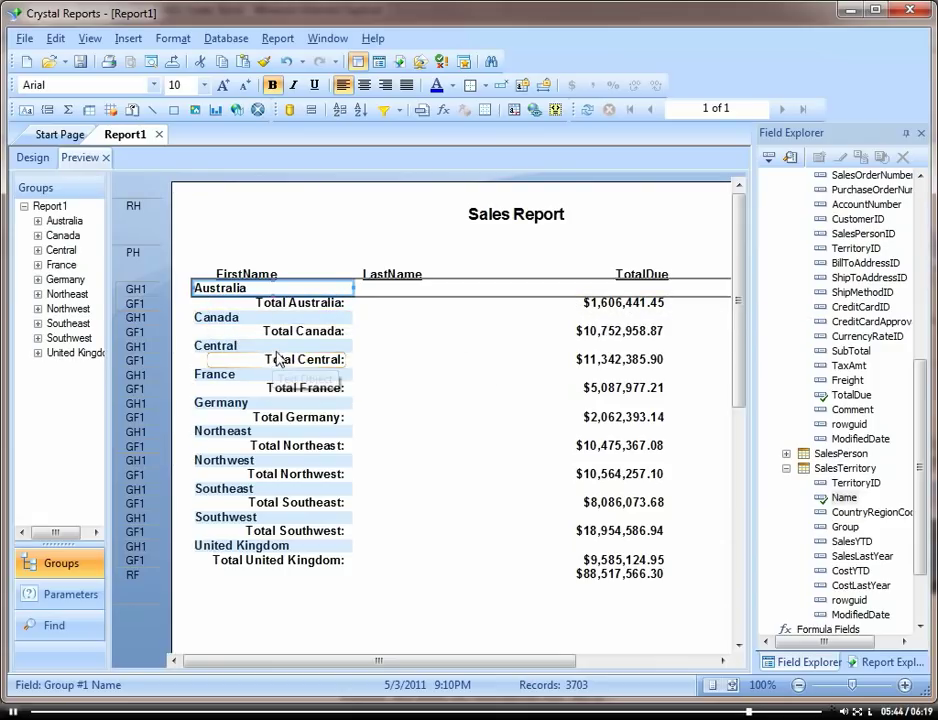
# Step: Drill into Canada, nudge the first-name field left, drill into Vargas, then close that view
pyautogui.doubleClick(246, 319)
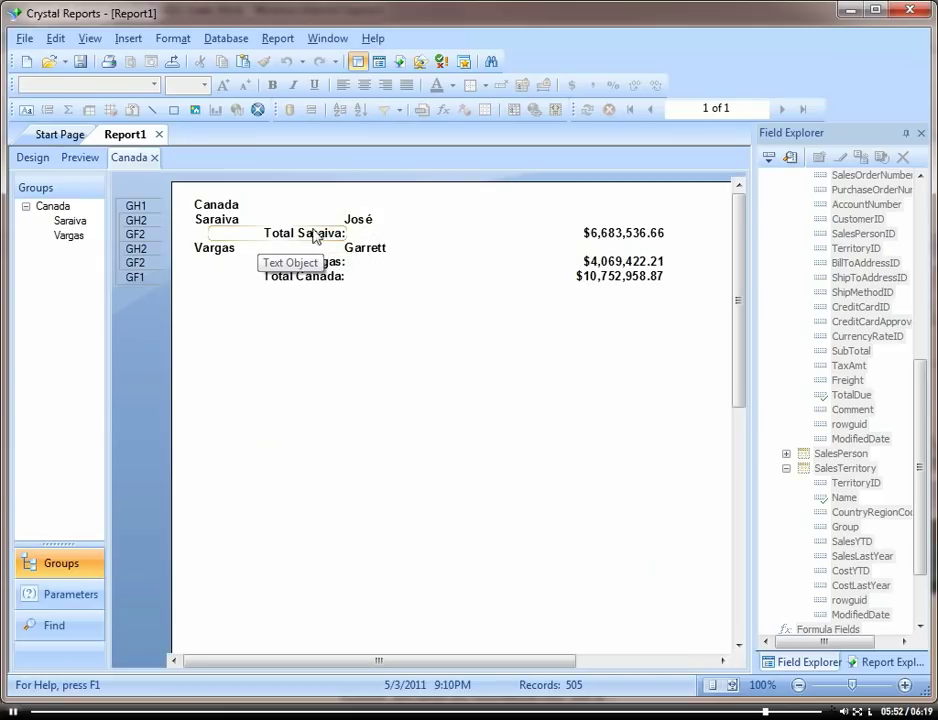
pyautogui.moveTo(352, 217); pyautogui.dragTo(325, 219)
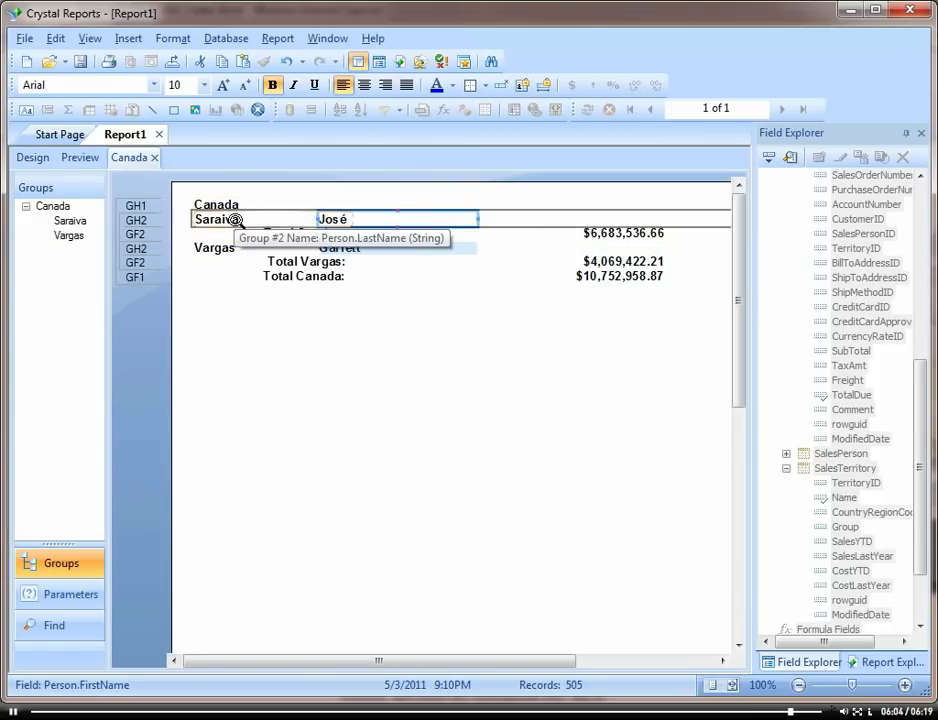
pyautogui.doubleClick(215, 248)
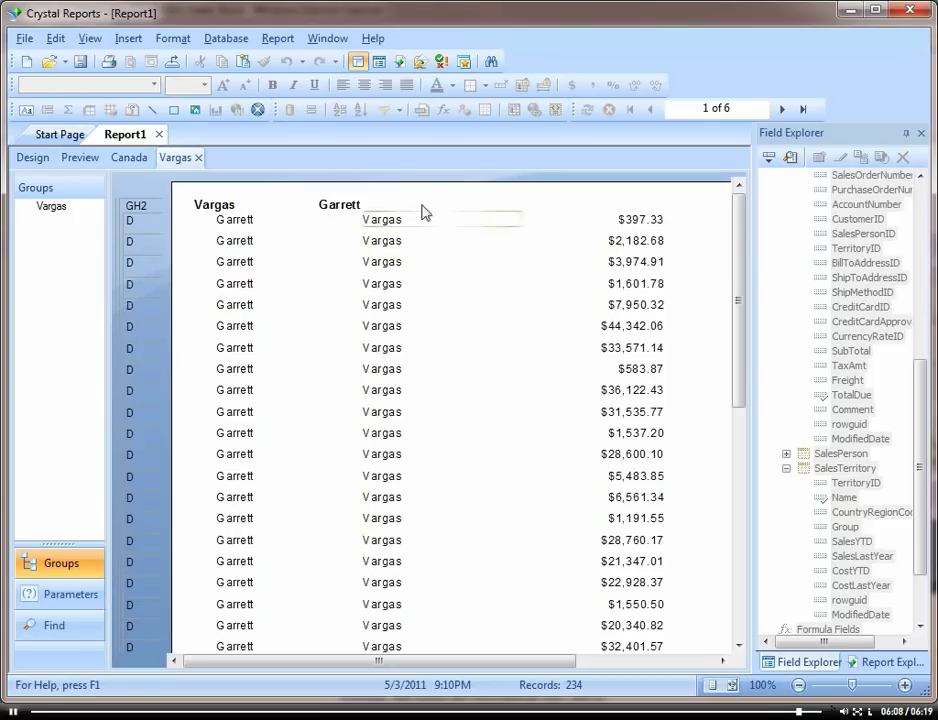
pyautogui.click(198, 158)
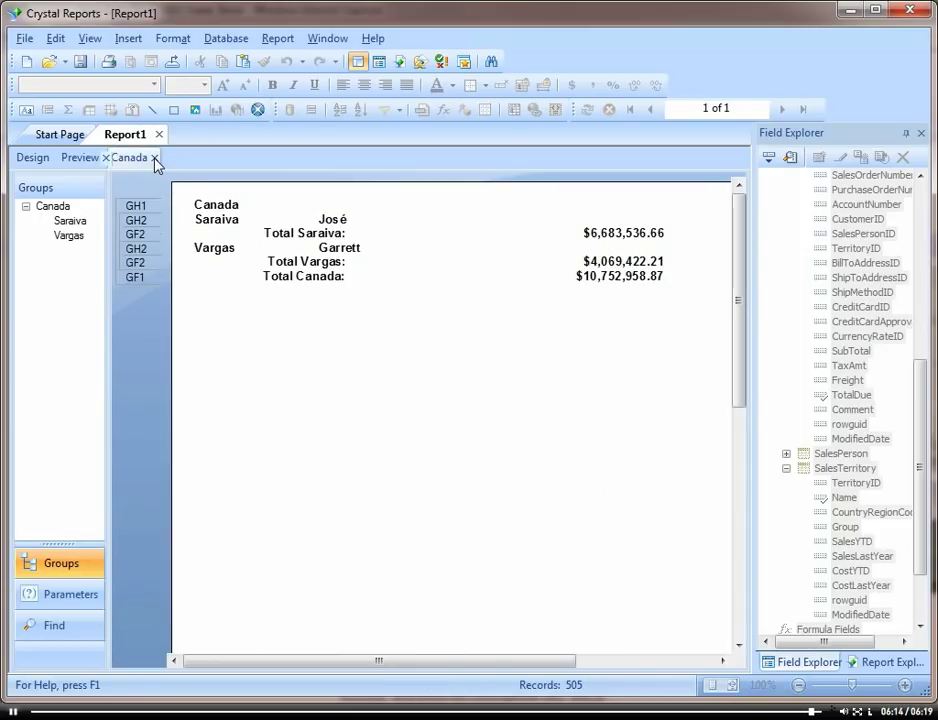